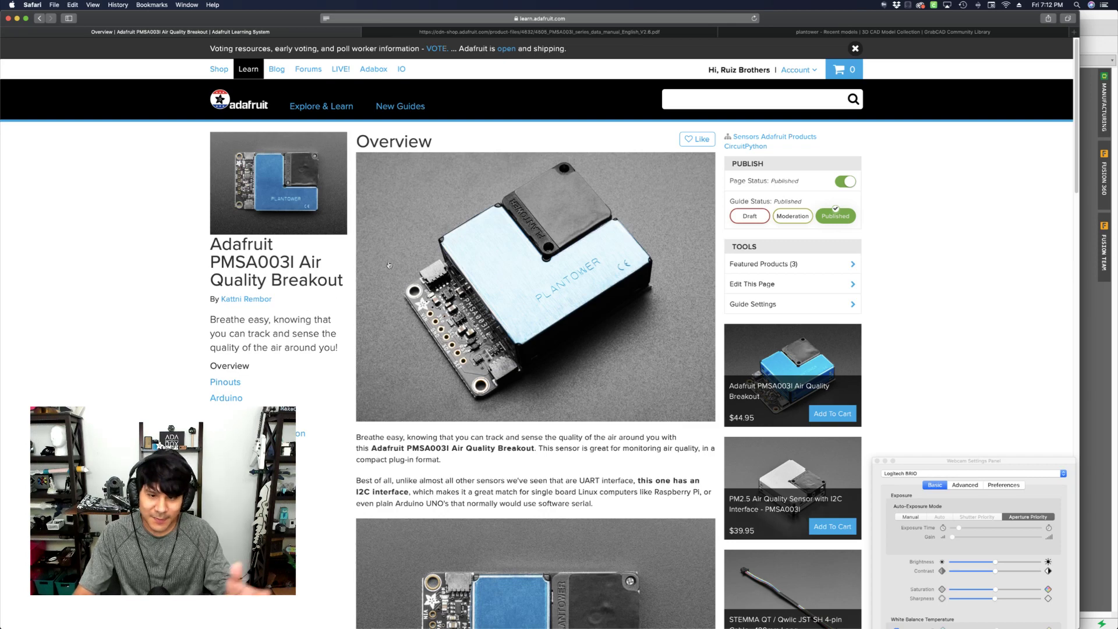
# - Scroll down the PMSA003I Overview guide in the Adafruit Learning System
pyautogui.scroll(-3, 407, 266)
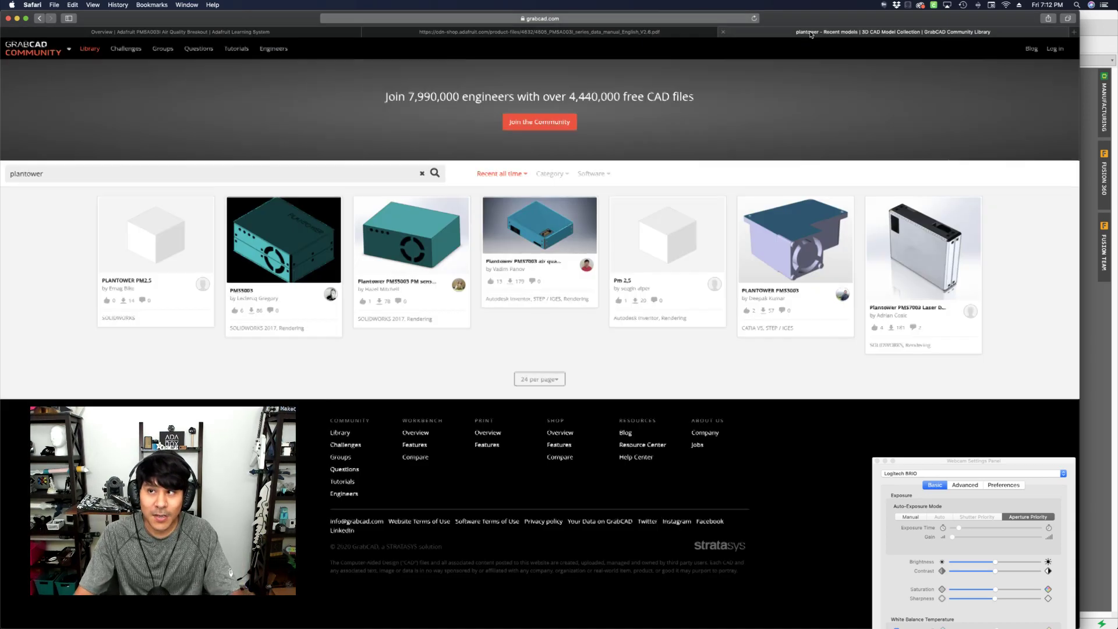
# - View the PMS5003 model's renders from the GrabCAD plantower results, then return to the results
pyautogui.click(810, 33)
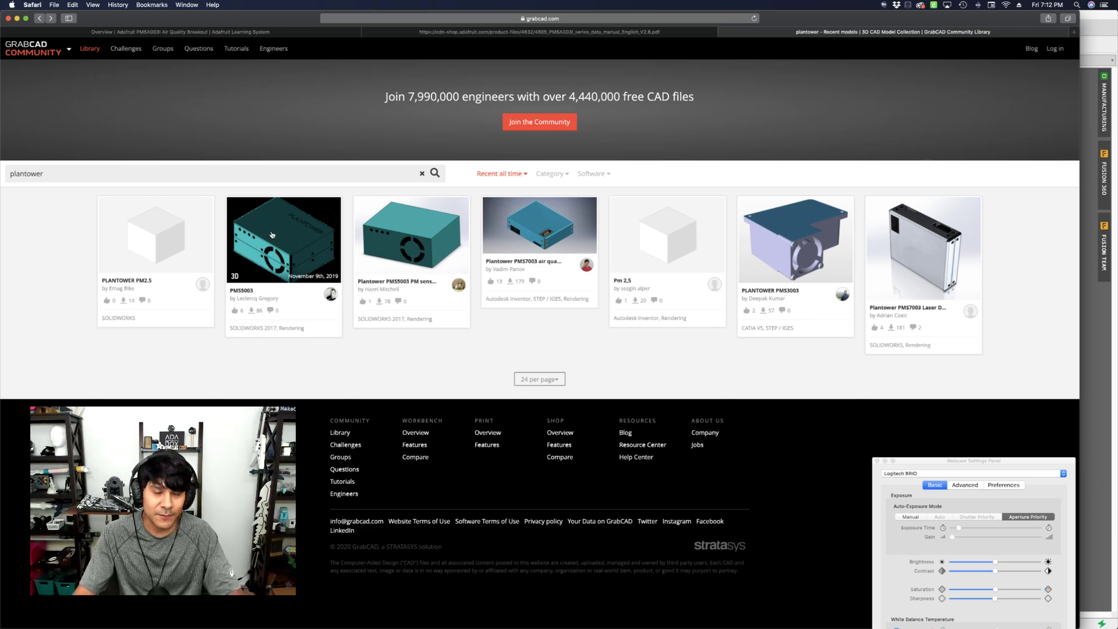
pyautogui.click(272, 235)
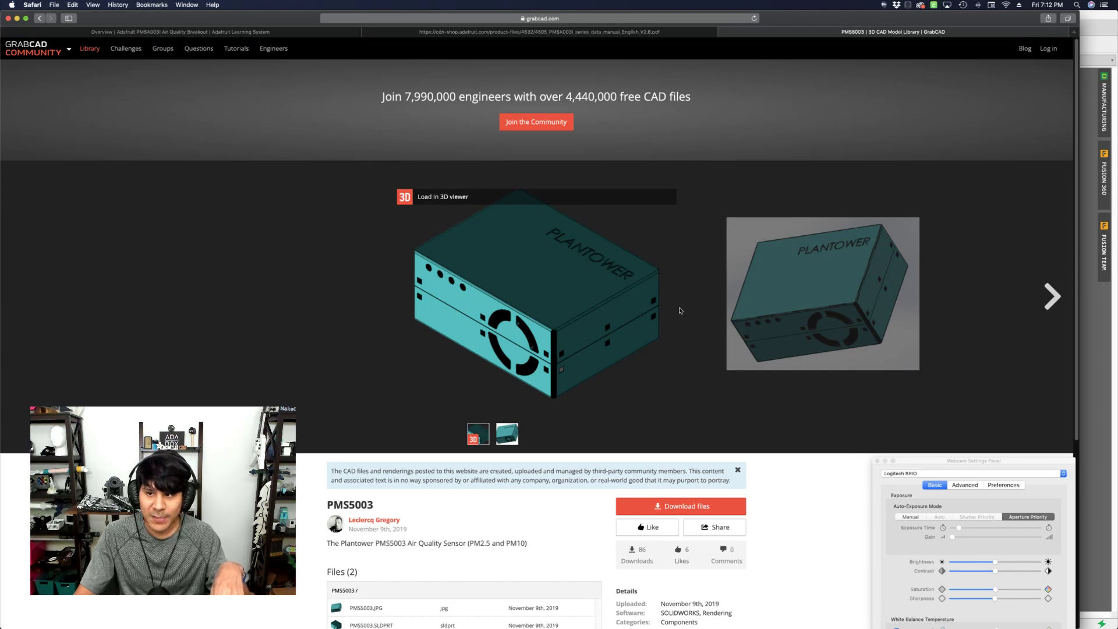
pyautogui.scroll(-1, 408, 518)
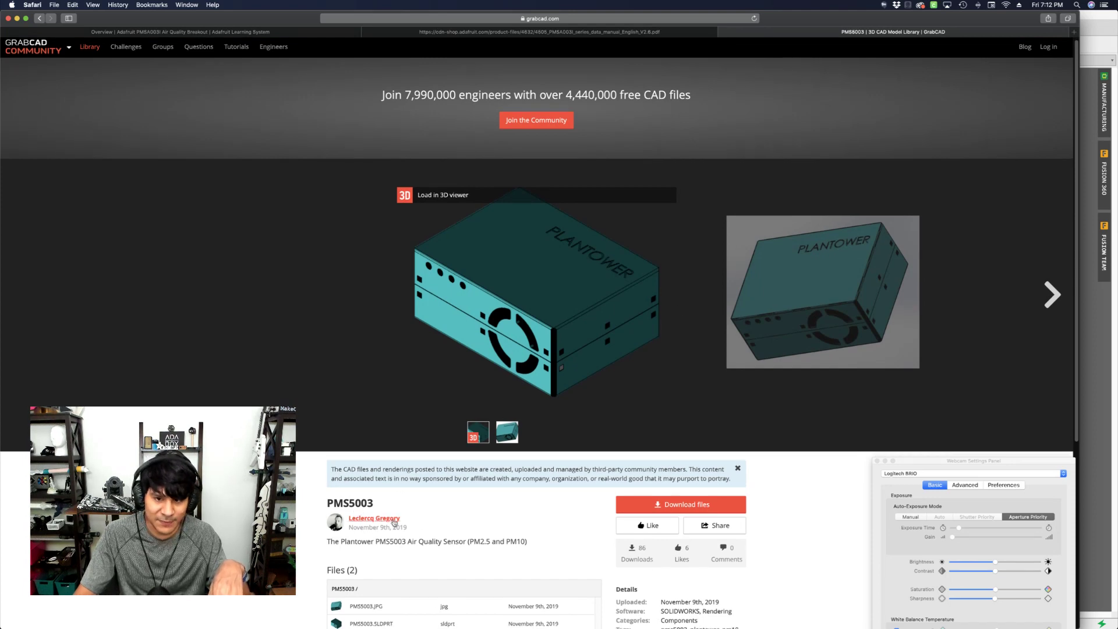
pyautogui.click(1039, 299)
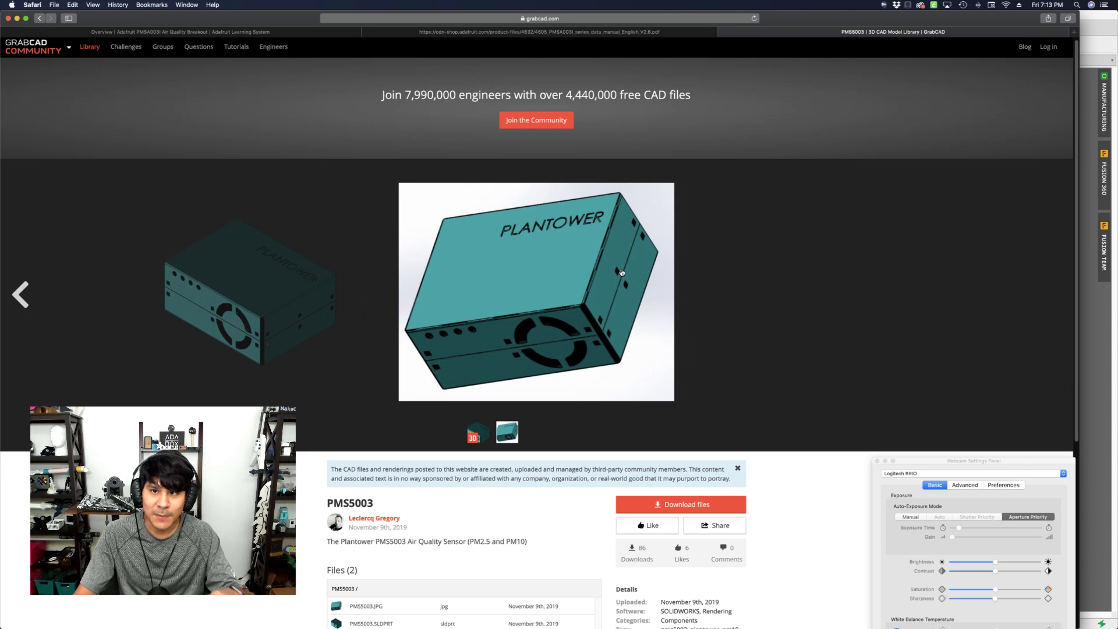
pyautogui.press('super+bracketleft')
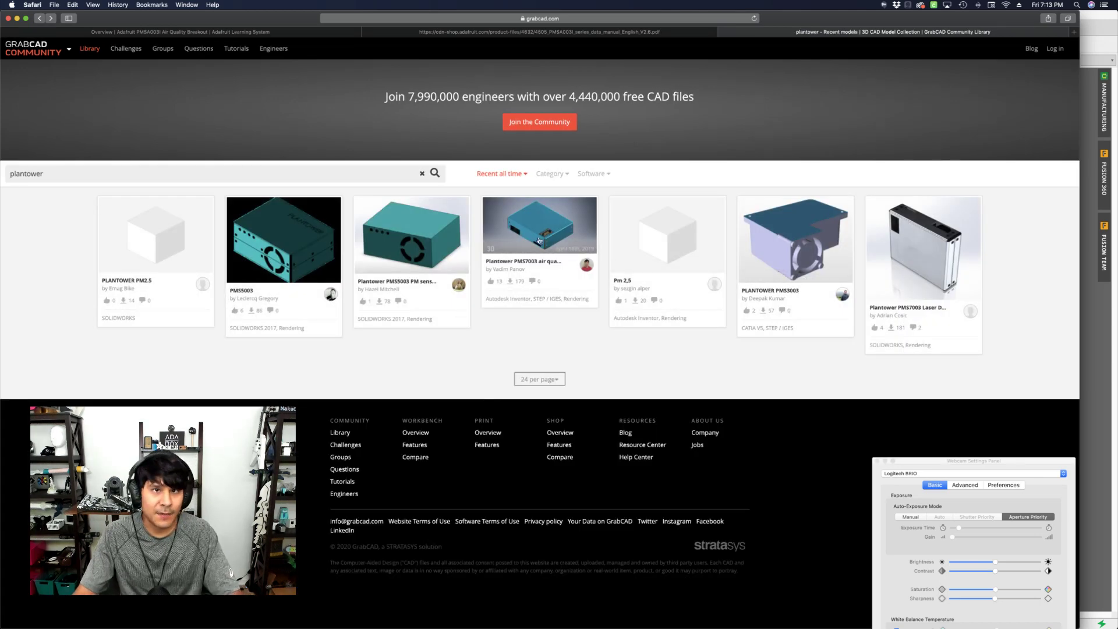
# - Glance at the Plantower PDF manual and then at the Adafruit PMSA003I guide
pyautogui.click(559, 33)
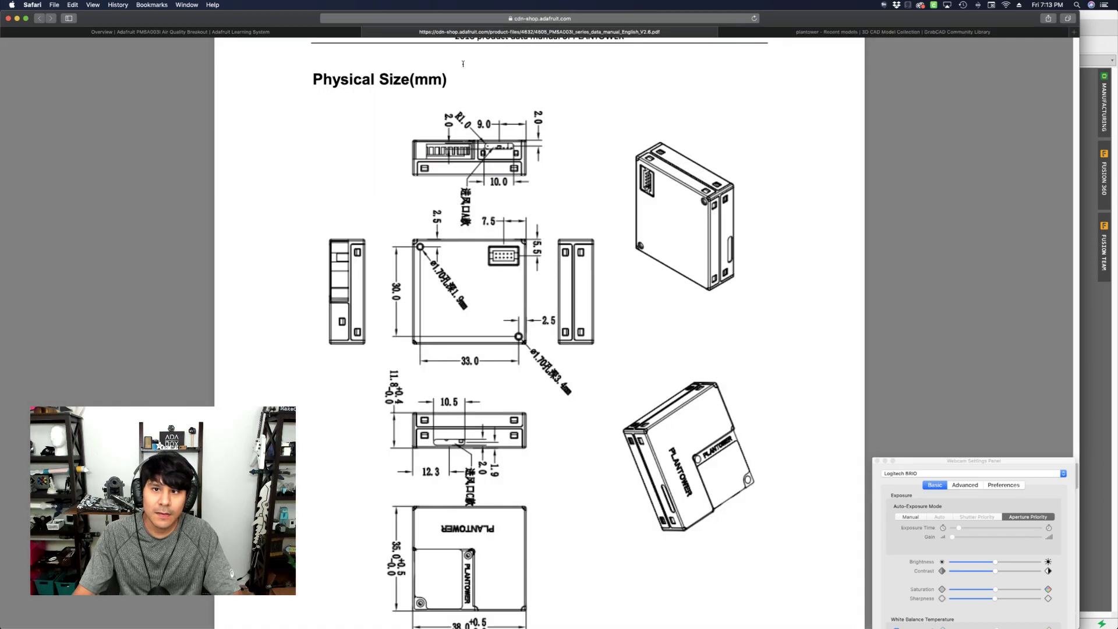
pyautogui.scroll(3, 362, 107)
pyautogui.click(283, 33)
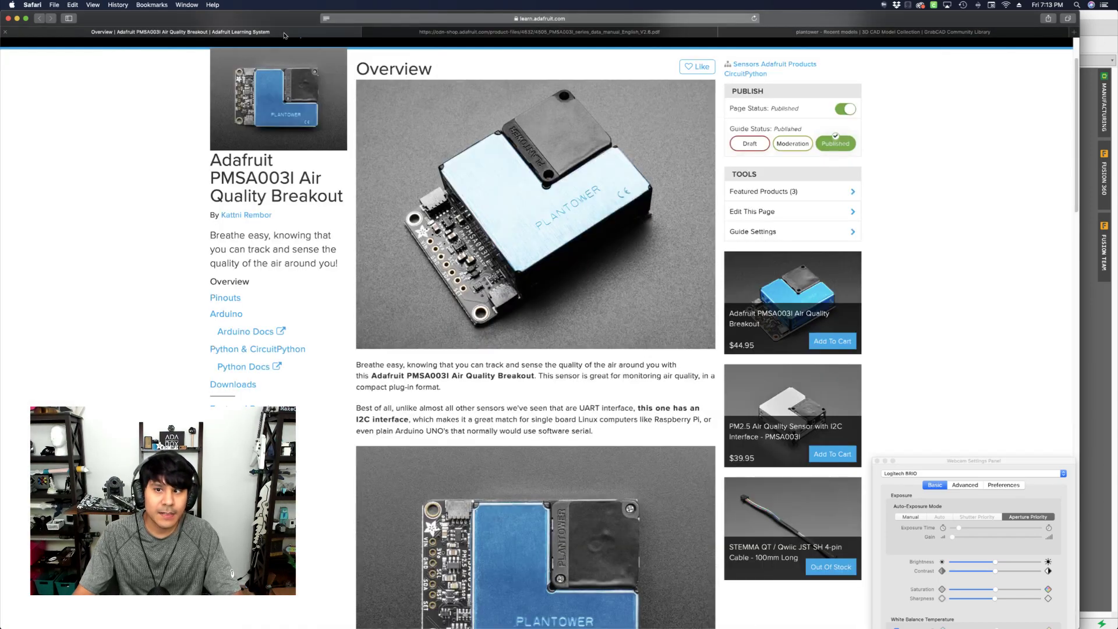
pyautogui.scroll(-3, 501, 241)
pyautogui.scroll(5, 428, 77)
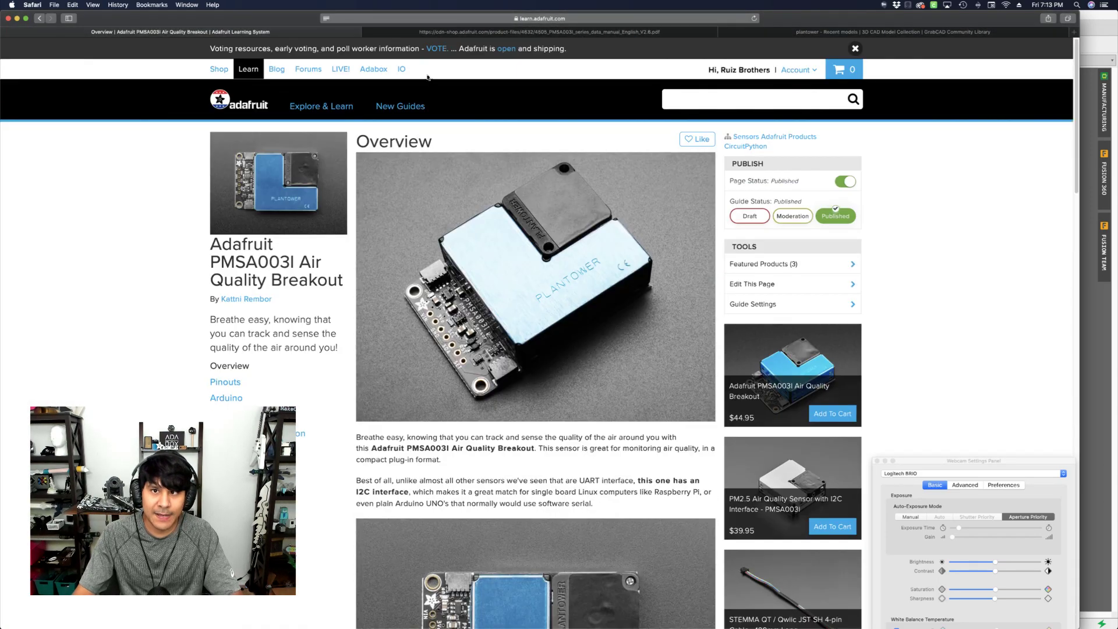
# - Study the manual's Physical Size drawings, then return to the Adafruit Overview guide
pyautogui.click(453, 32)
pyautogui.scroll(-5, 512, 236)
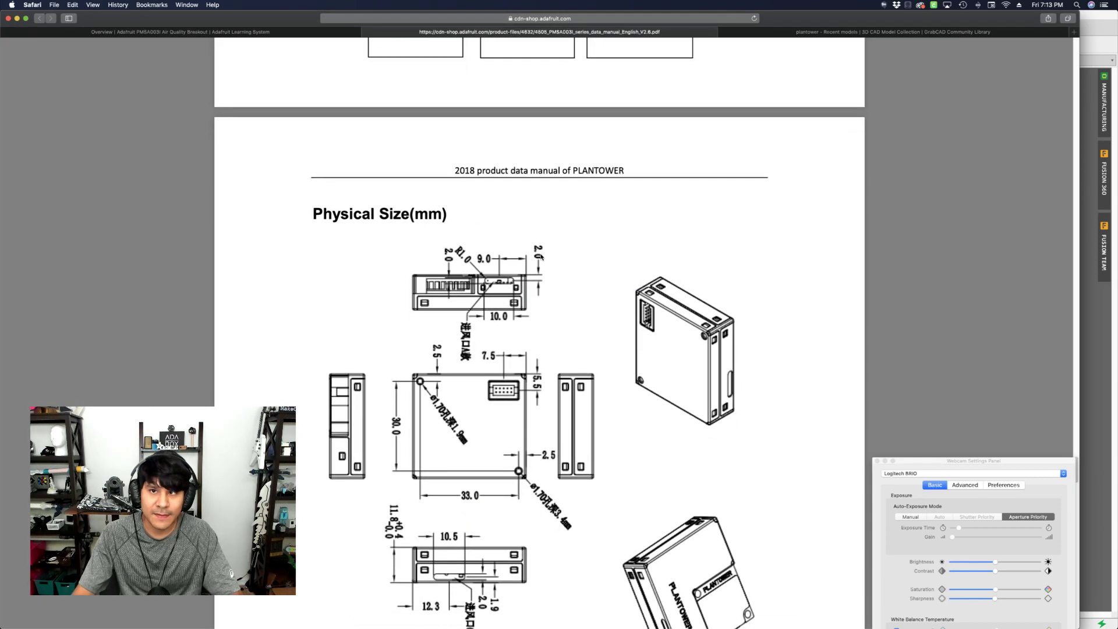
pyautogui.scroll(-2, 444, 199)
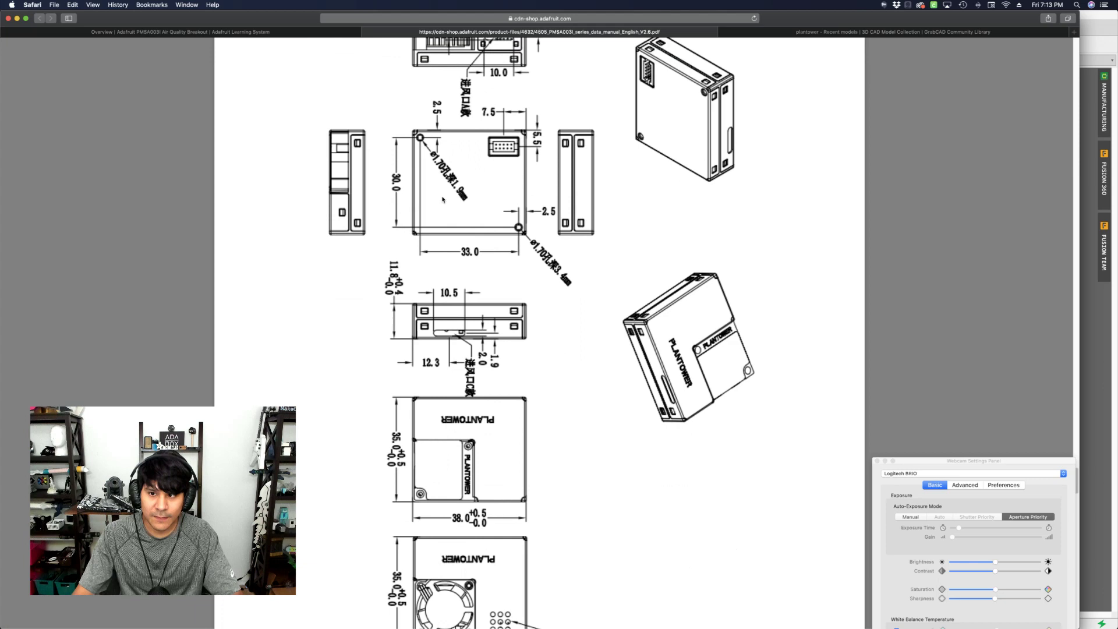
pyautogui.scroll(-10, 547, 313)
pyautogui.scroll(15, 471, 214)
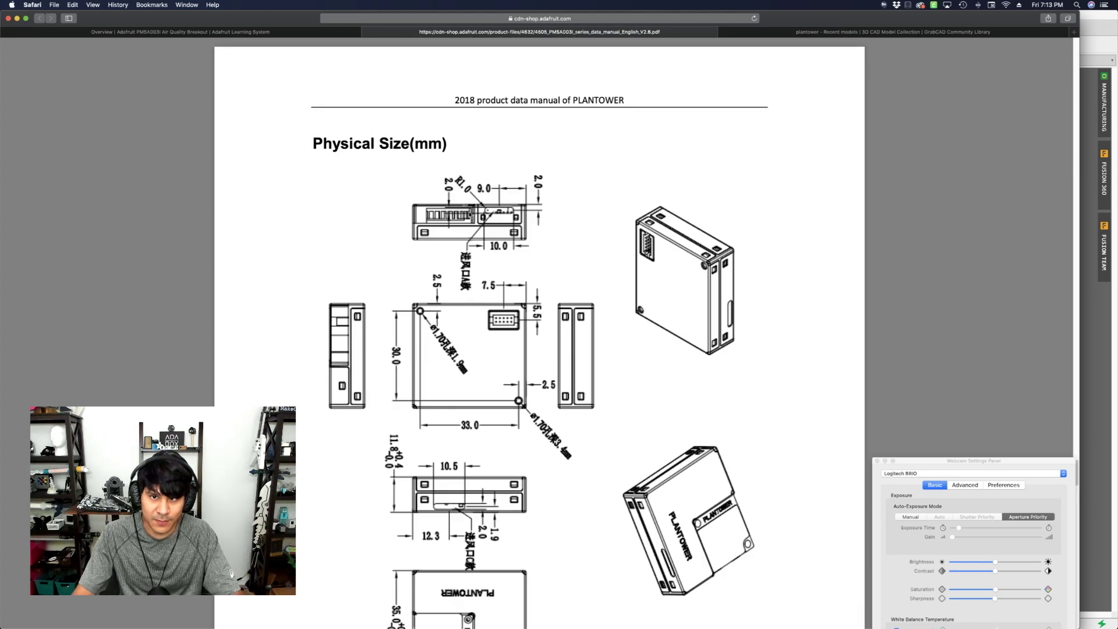
pyautogui.click(250, 32)
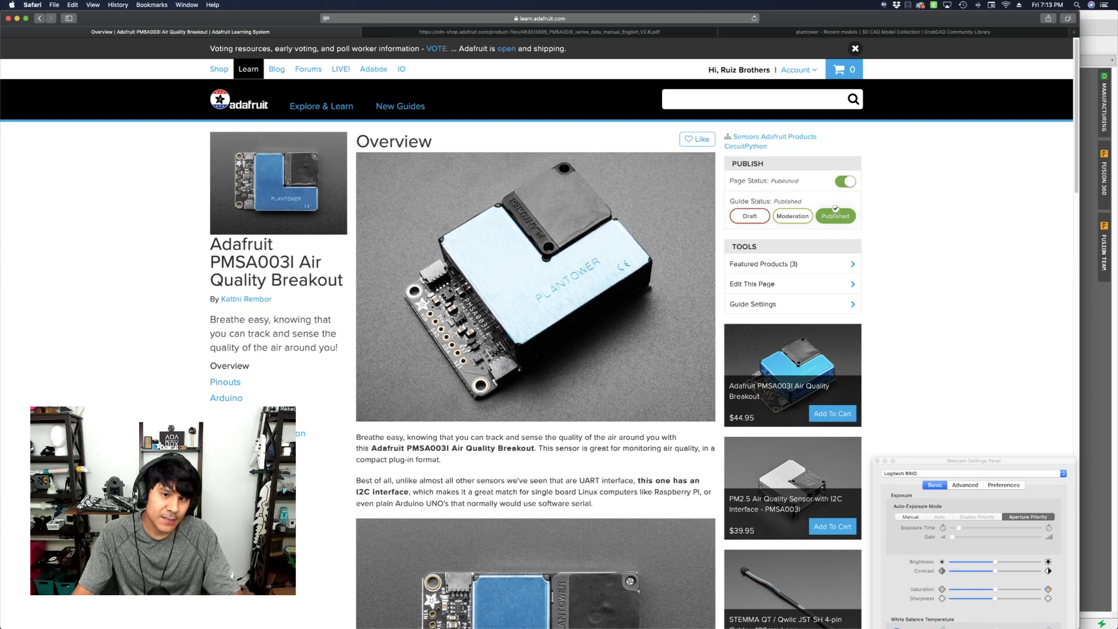
# - Open the guide's Downloads page and scroll to the 1.40 x 2.00 Fab Print drawing
pyautogui.click(227, 465)
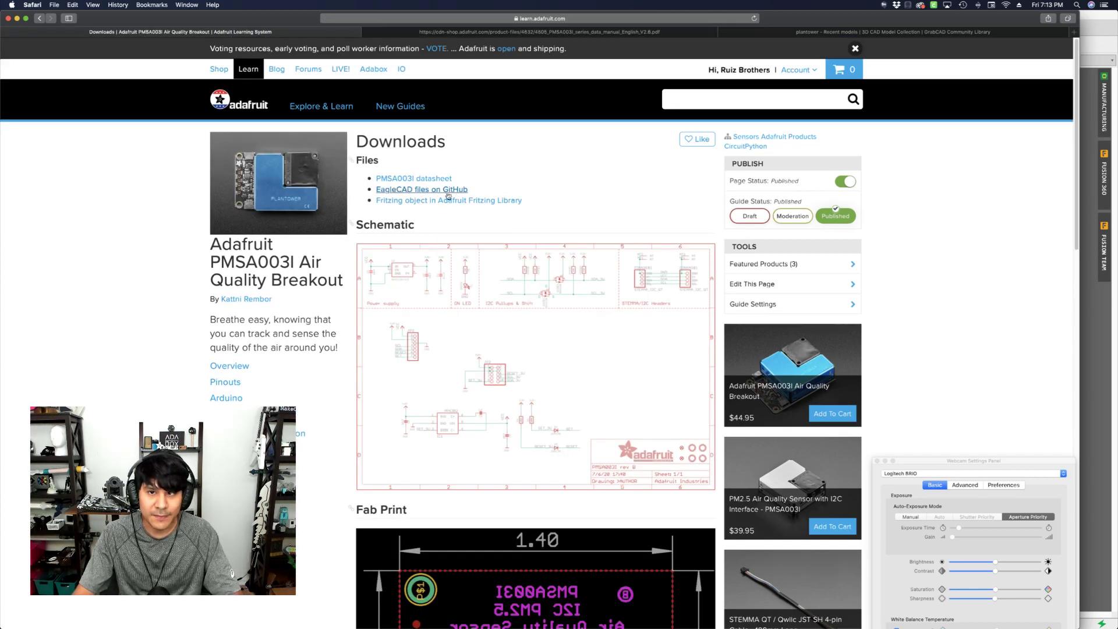
pyautogui.scroll(-10, 471, 193)
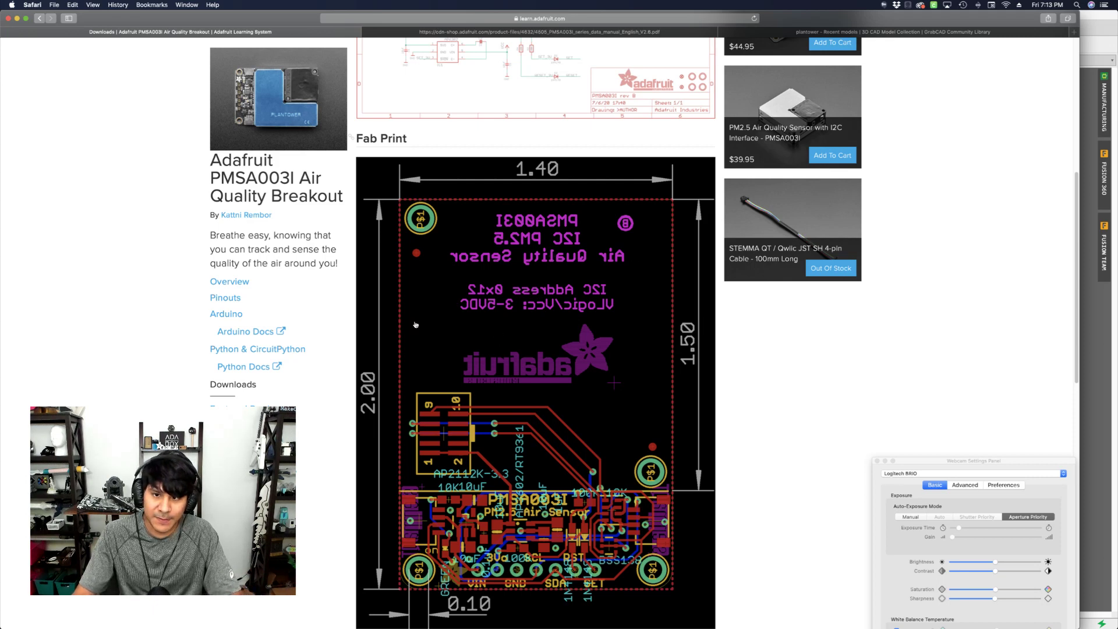
pyautogui.press('super+Tab')
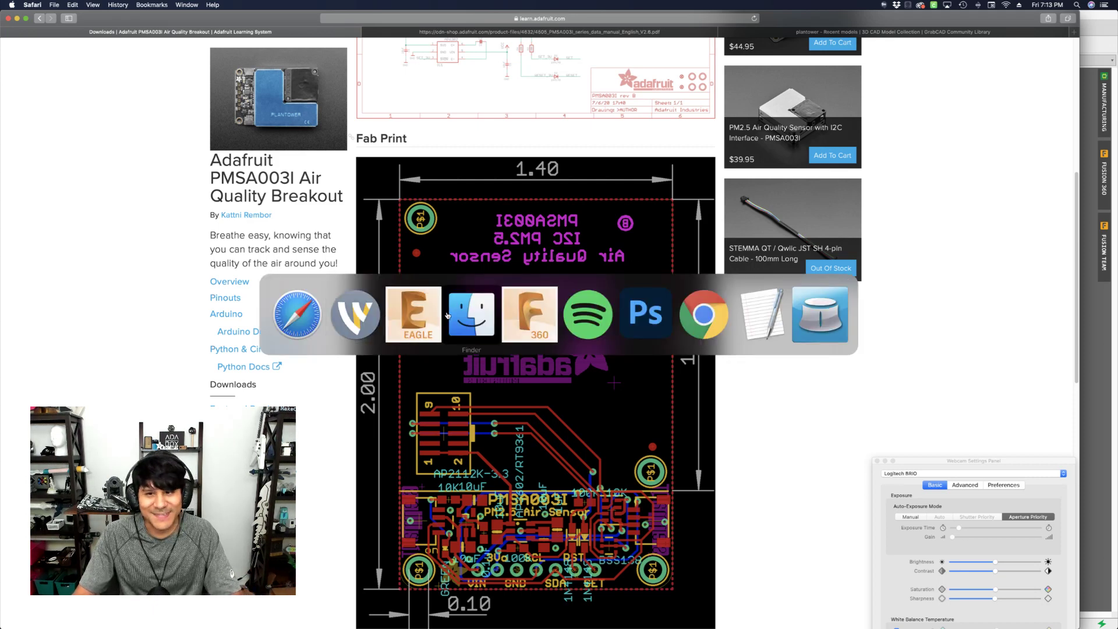
# - Open the manufacturing preview of the PMSA003I board in EAGLE's board editor
pyautogui.click(417, 319)
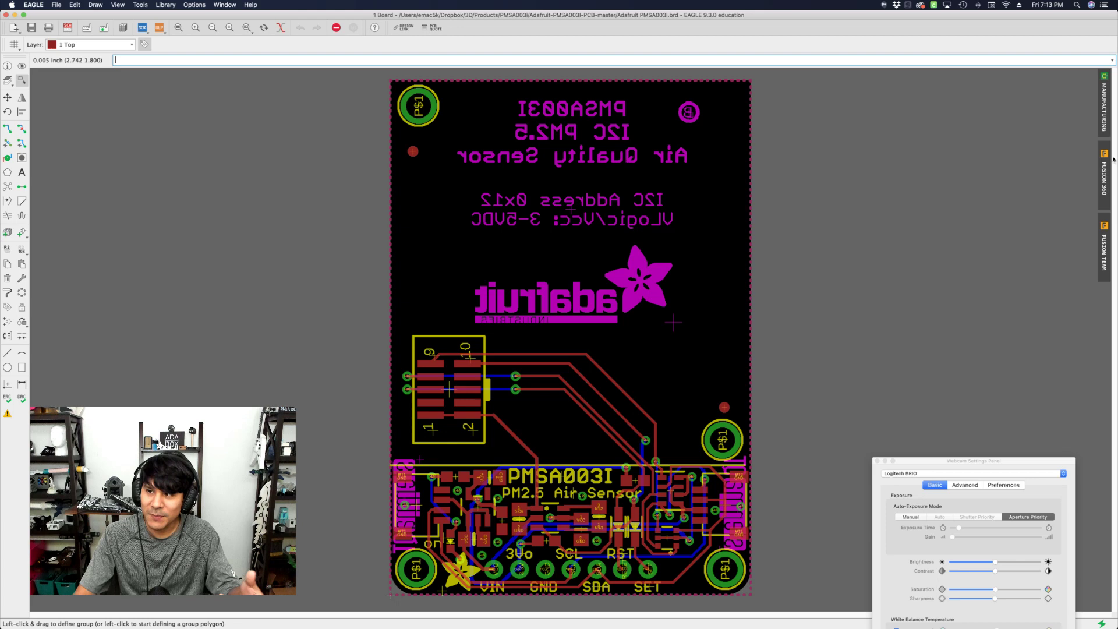
pyautogui.click(1104, 119)
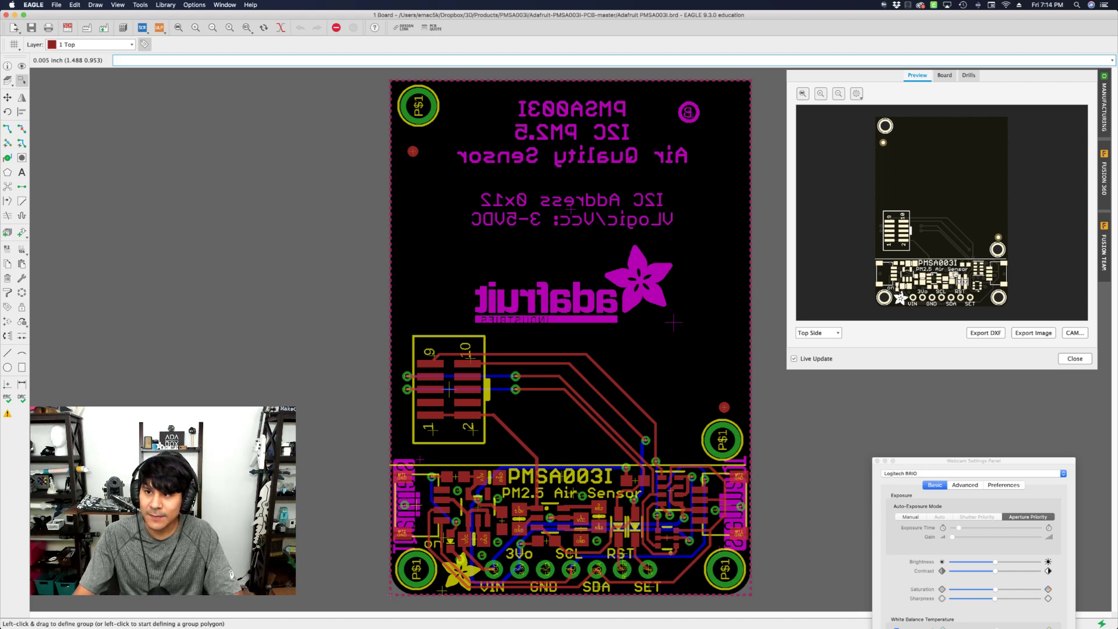
pyautogui.scroll(4, 953, 264)
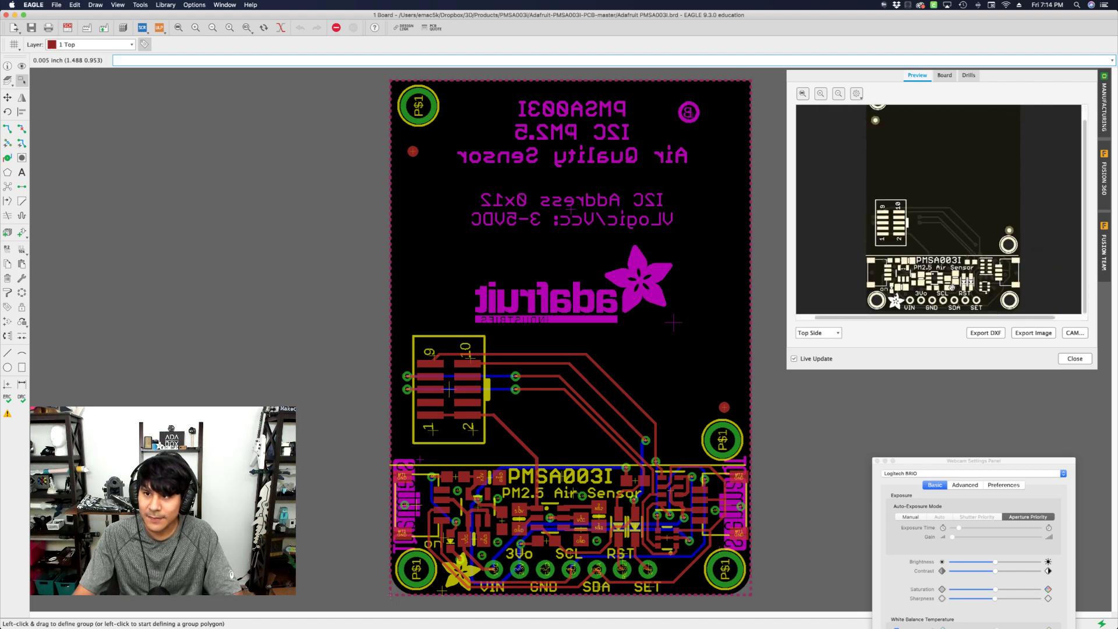
pyautogui.moveTo(952, 286); pyautogui.dragTo(919, 200)
pyautogui.scroll(2, 932, 255)
pyautogui.hscroll(-2, 915, 269)
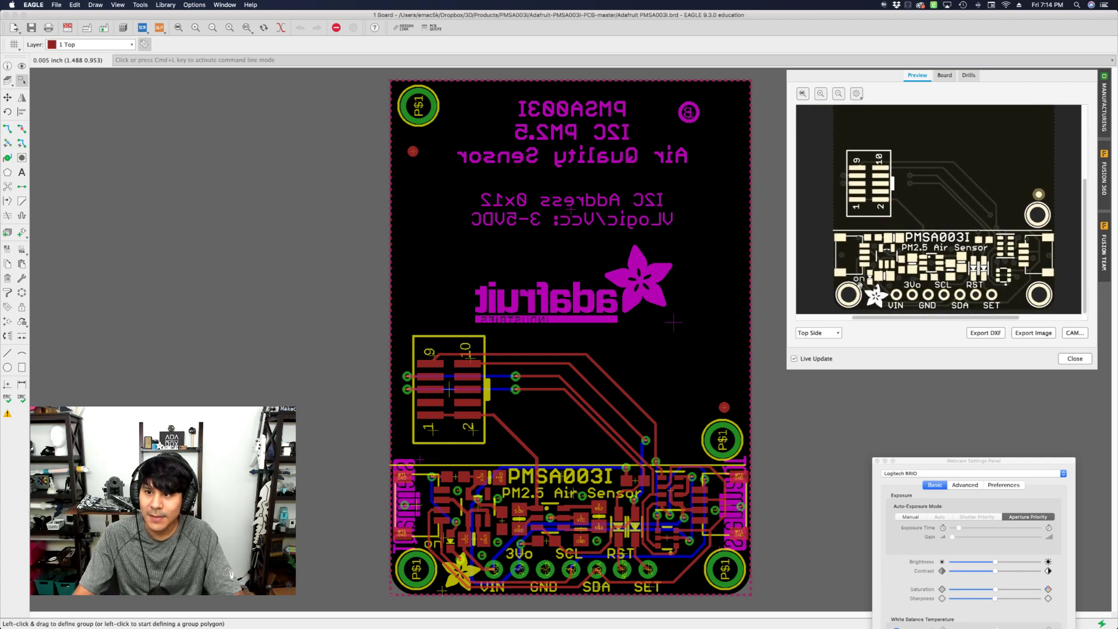
# - Check the board-side preview options and pan around to inspect the board
pyautogui.click(834, 335)
pyautogui.click(830, 344)
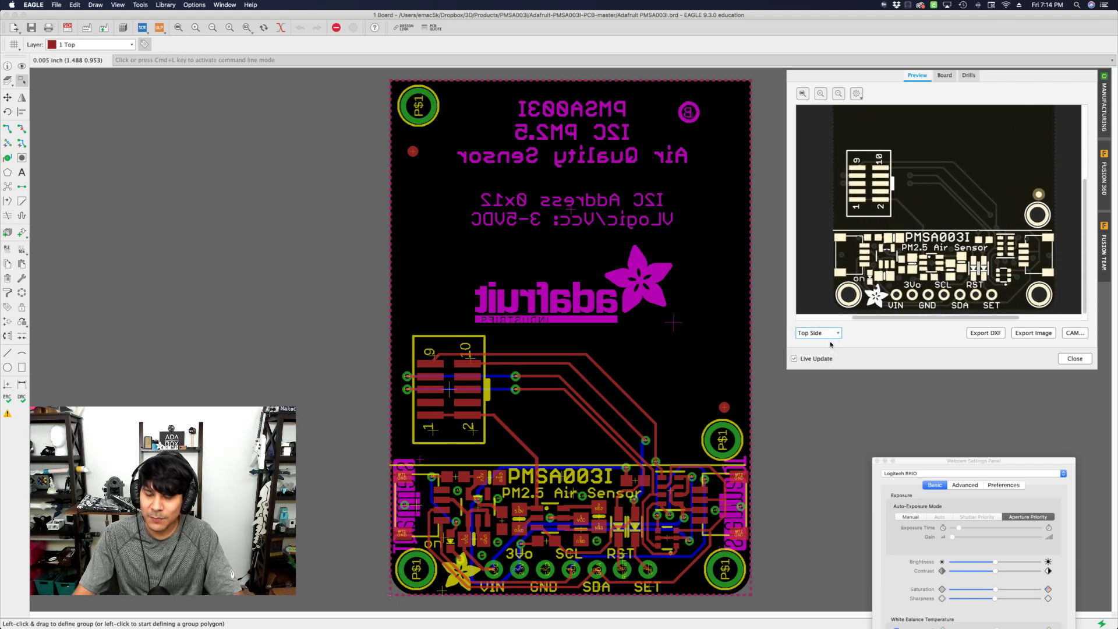
pyautogui.scroll(-1, 833, 338)
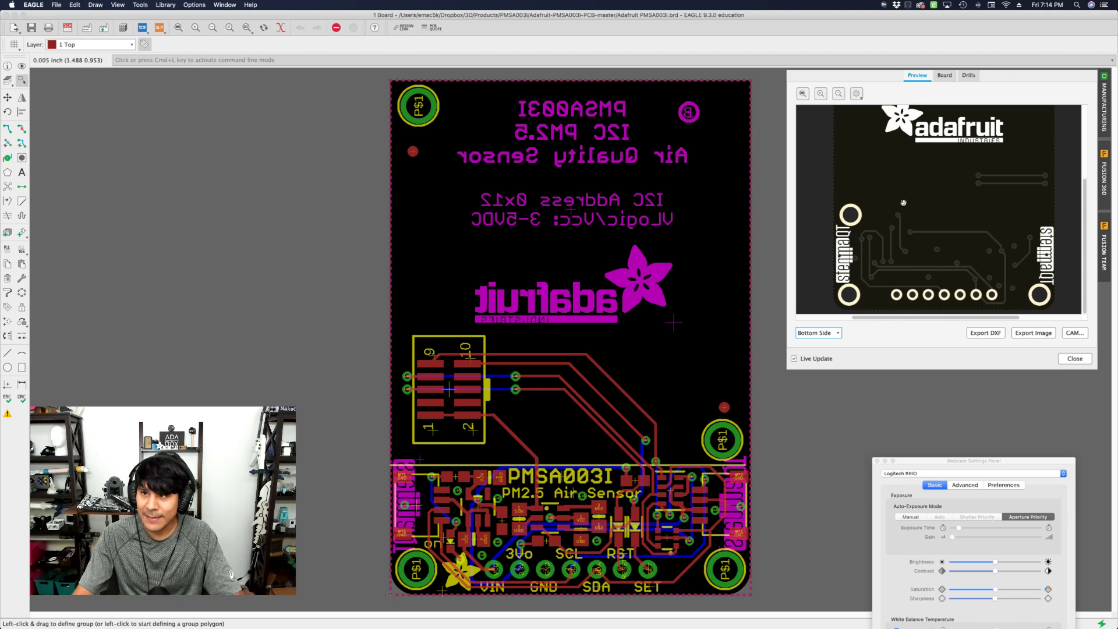
pyautogui.scroll(5, 903, 203)
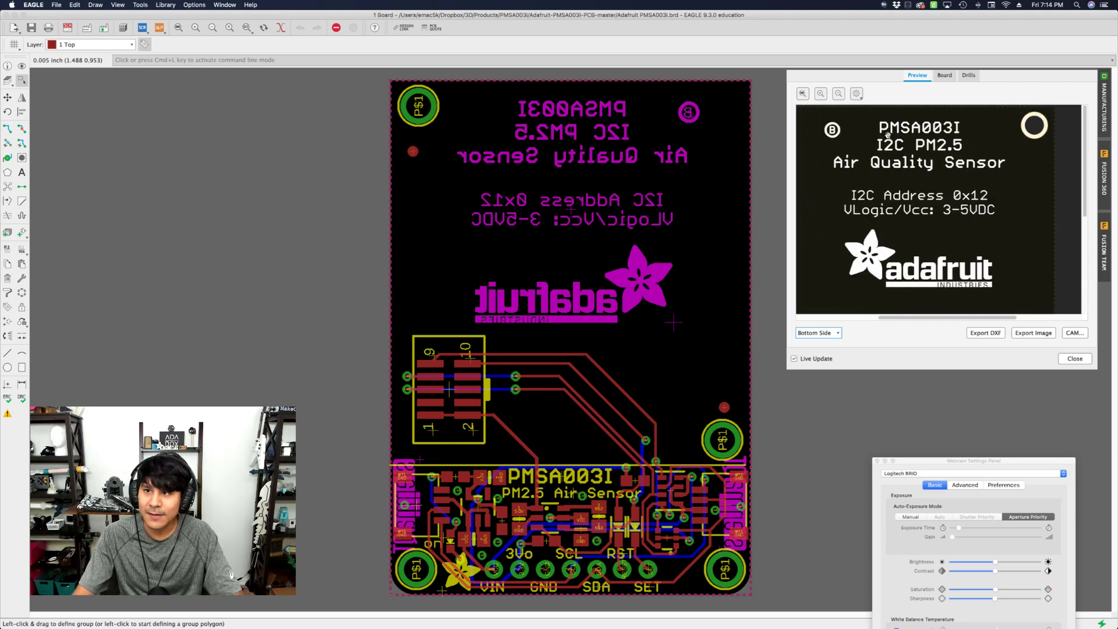
pyautogui.scroll(-2, 851, 154)
pyautogui.scroll(-3, 905, 241)
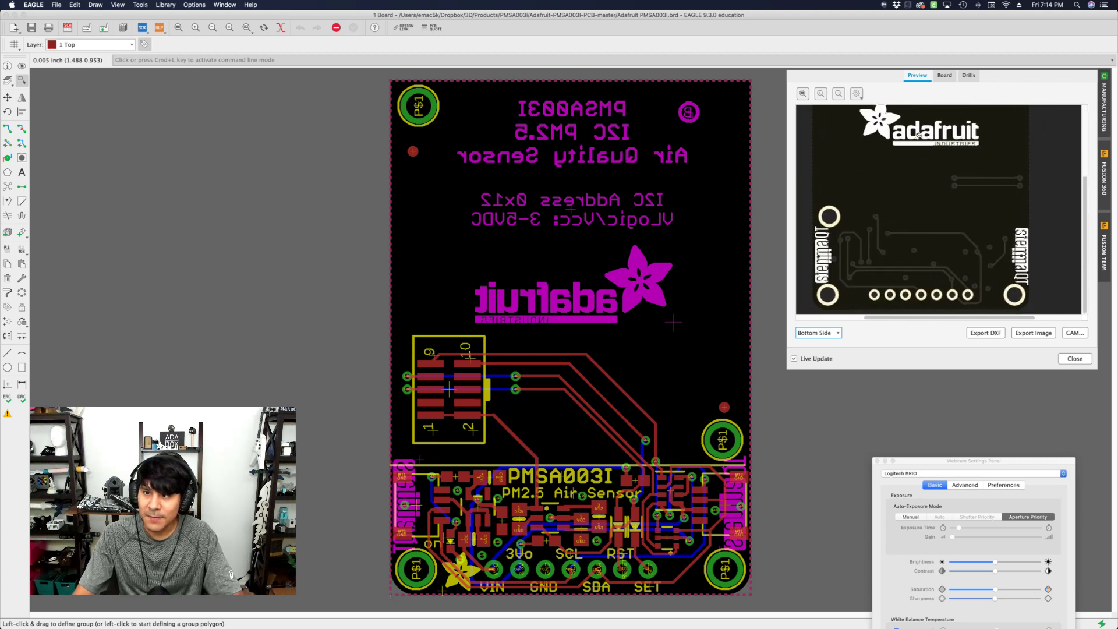
pyautogui.hscroll(-2, 895, 253)
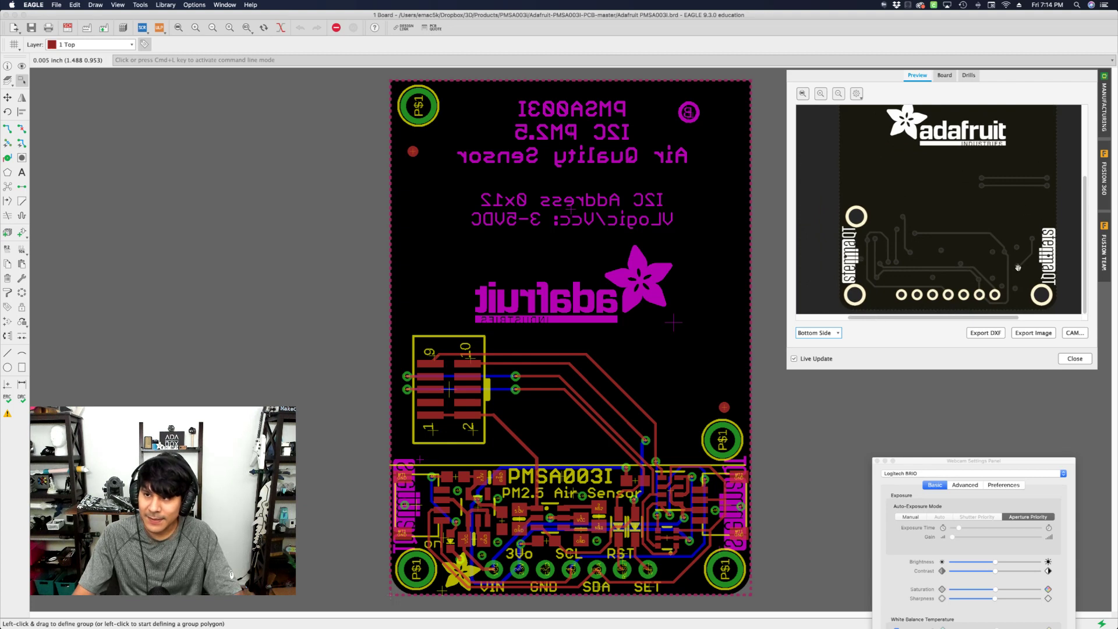
pyautogui.hscroll(3, 984, 227)
pyautogui.hscroll(2, 985, 227)
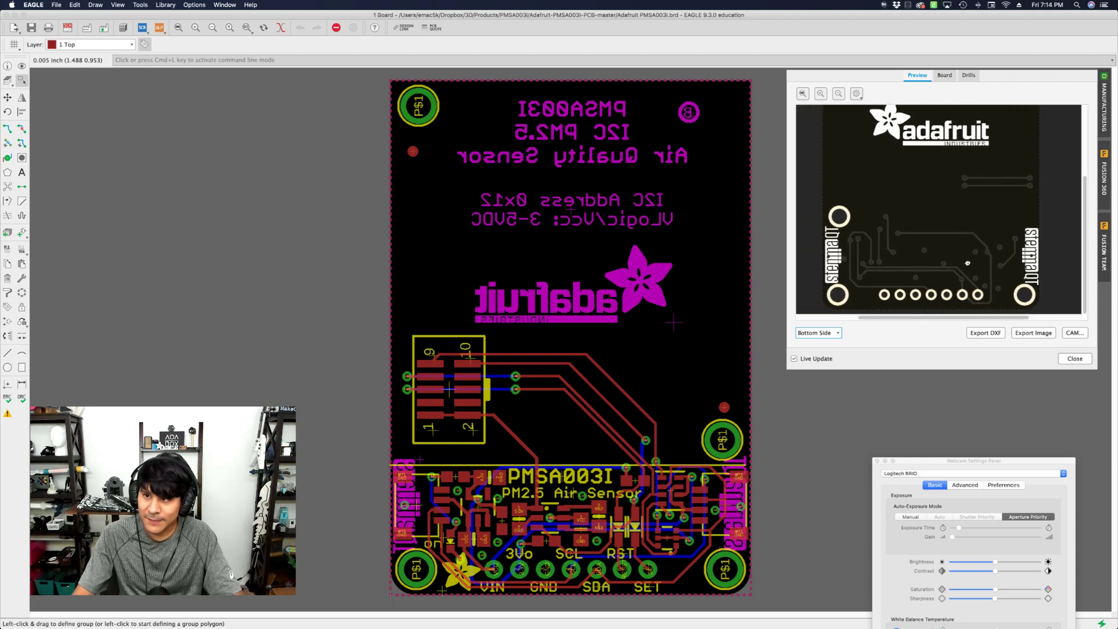
pyautogui.scroll(3, 984, 227)
# - Switch to Fusion 360 and orbit the PMSA003I v4 model to see the enclosure's side
pyautogui.press('super+Tab')
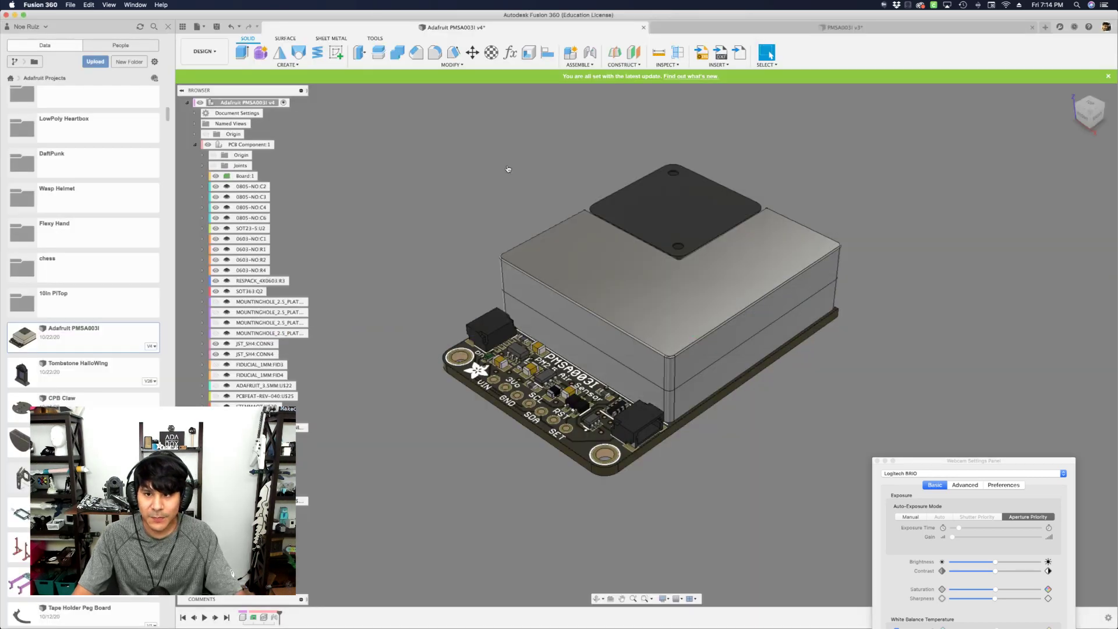
pyautogui.keyDown('shift'); pyautogui.scroll(5, 455, 235); pyautogui.keyUp('shift')
pyautogui.keyDown('shift'); pyautogui.scroll(-5, 455, 236); pyautogui.keyUp('shift')
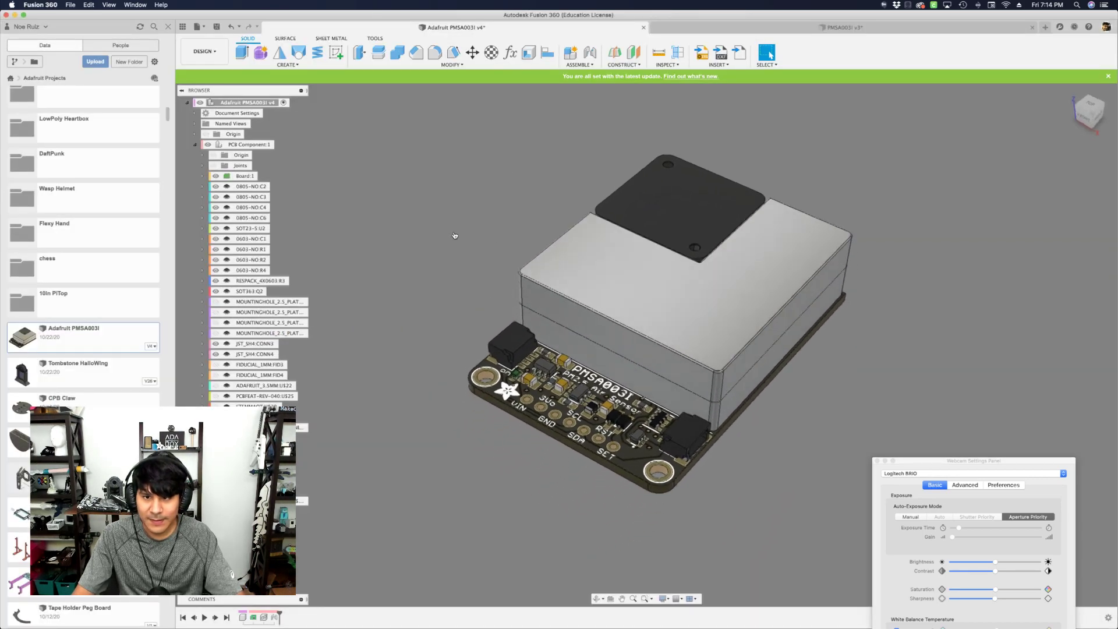
pyautogui.scroll(5, 454, 235)
pyautogui.keyDown('shift'); pyautogui.hscroll(5, 455, 235); pyautogui.keyUp('shift')
pyautogui.keyDown('shift'); pyautogui.moveTo(455, 235); pyautogui.dragTo(478, 394, button='middle'); pyautogui.keyUp('shift')
# - Zoom and orbit to inspect the breakout board and mounted sensor from another angle
pyautogui.scroll(2, 686, 297)
pyautogui.scroll(2, 479, 395)
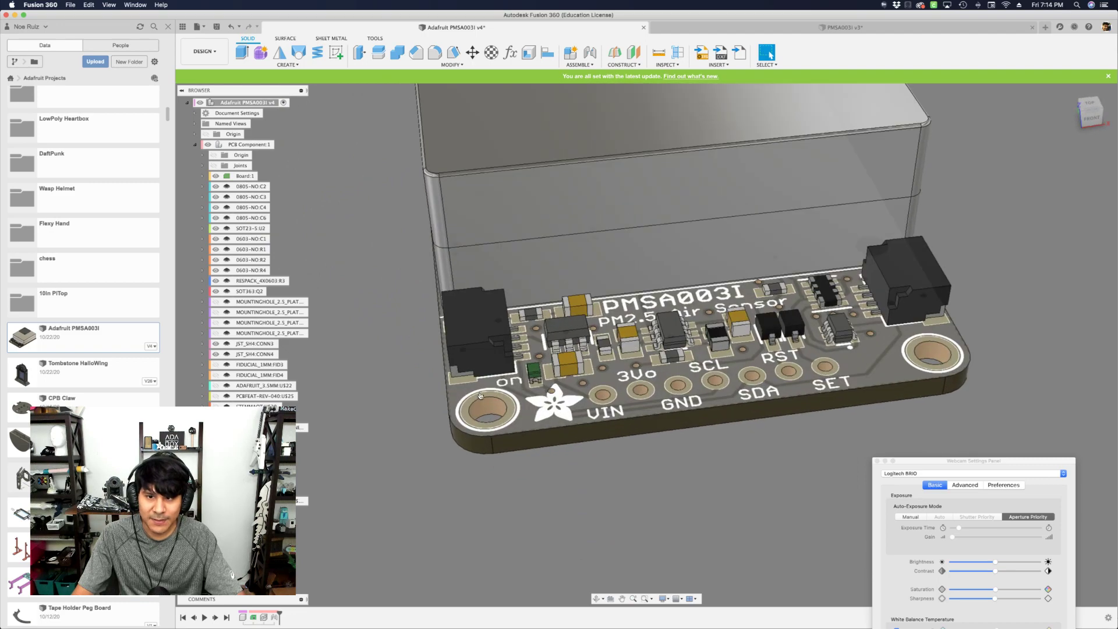
pyautogui.keyDown('shift'); pyautogui.hscroll(10, 493, 399); pyautogui.keyUp('shift')
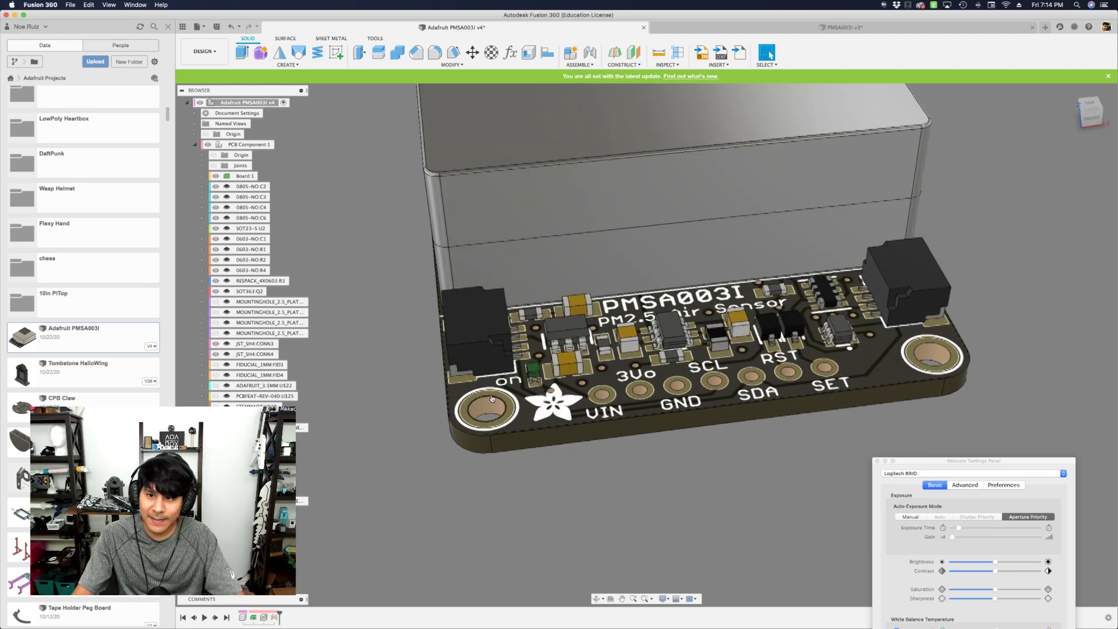
pyautogui.keyDown('shift'); pyautogui.hscroll(8, 492, 399); pyautogui.keyUp('shift')
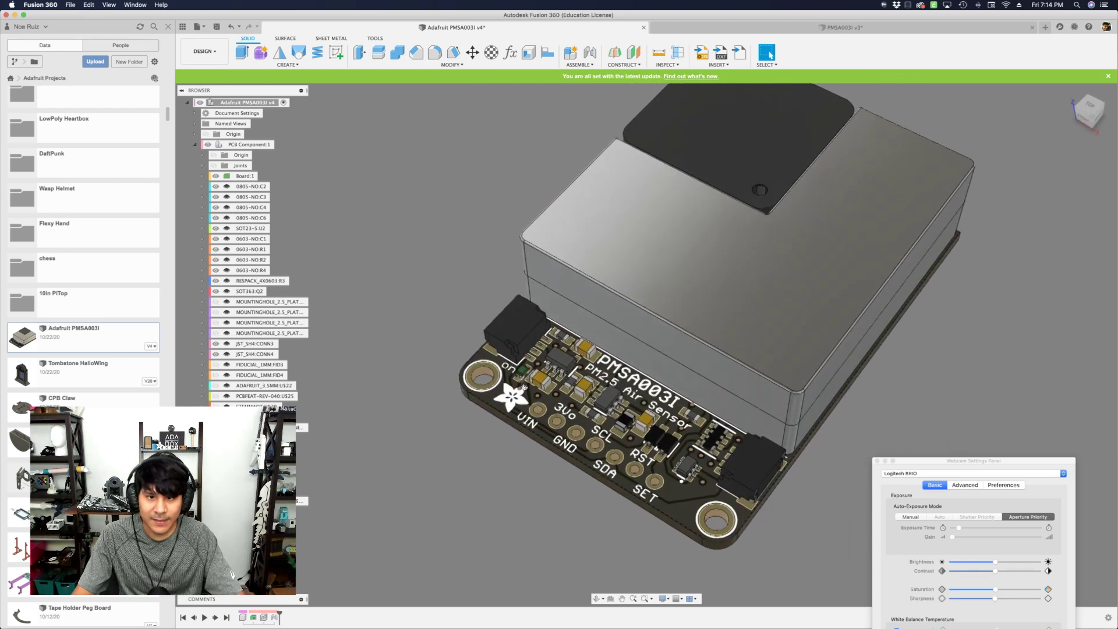
pyautogui.scroll(1, 559, 383)
pyautogui.scroll(2, 559, 382)
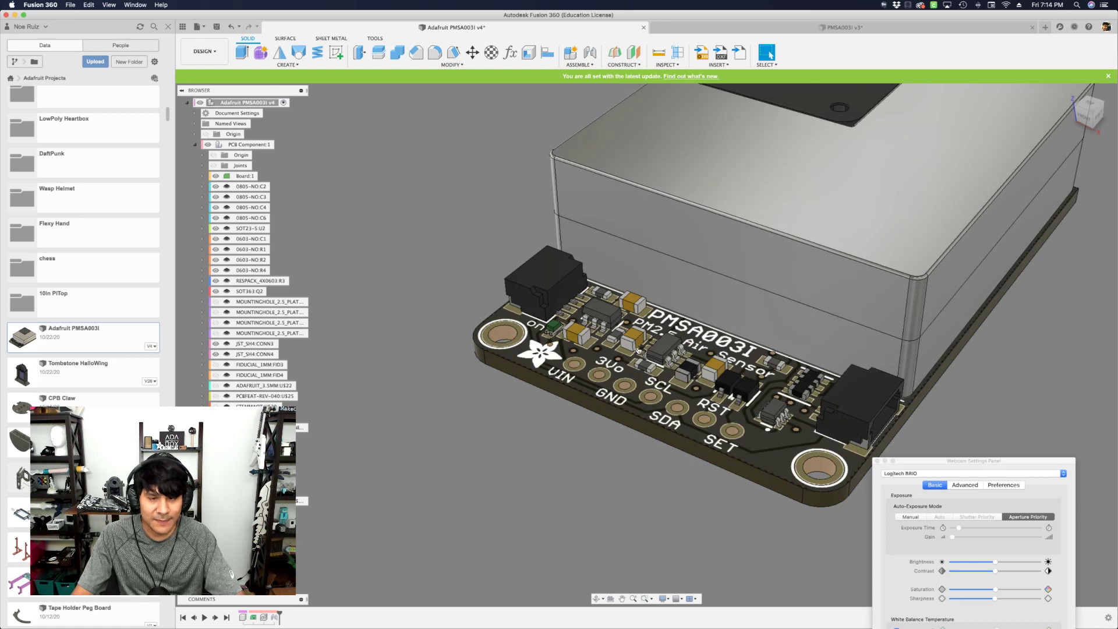
pyautogui.scroll(3, 639, 350)
pyautogui.scroll(-2, 638, 350)
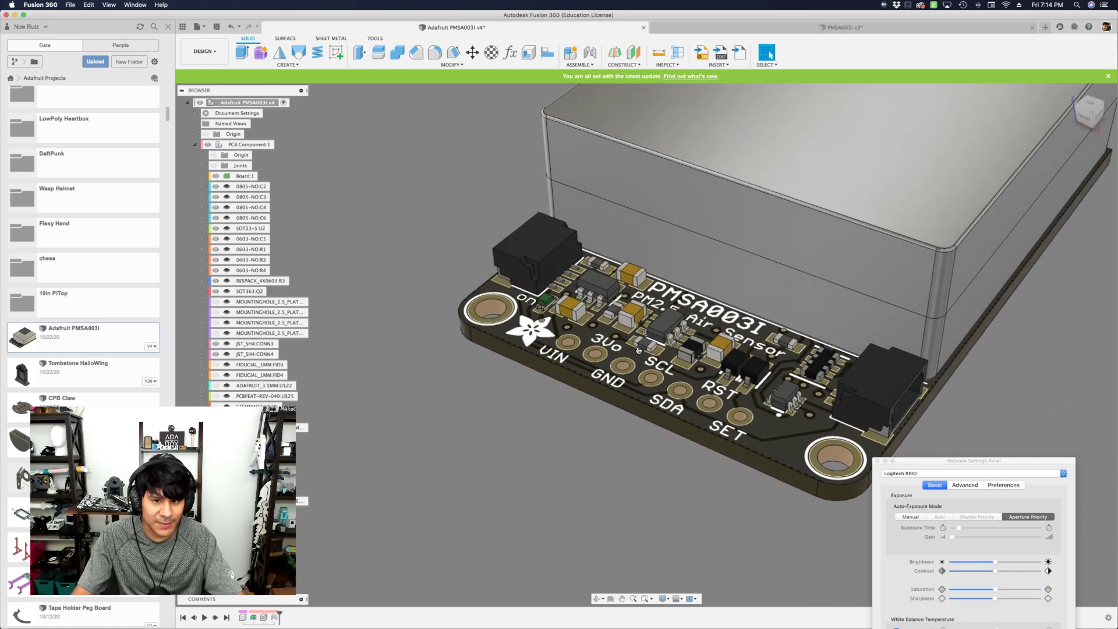
pyautogui.scroll(-2, 638, 349)
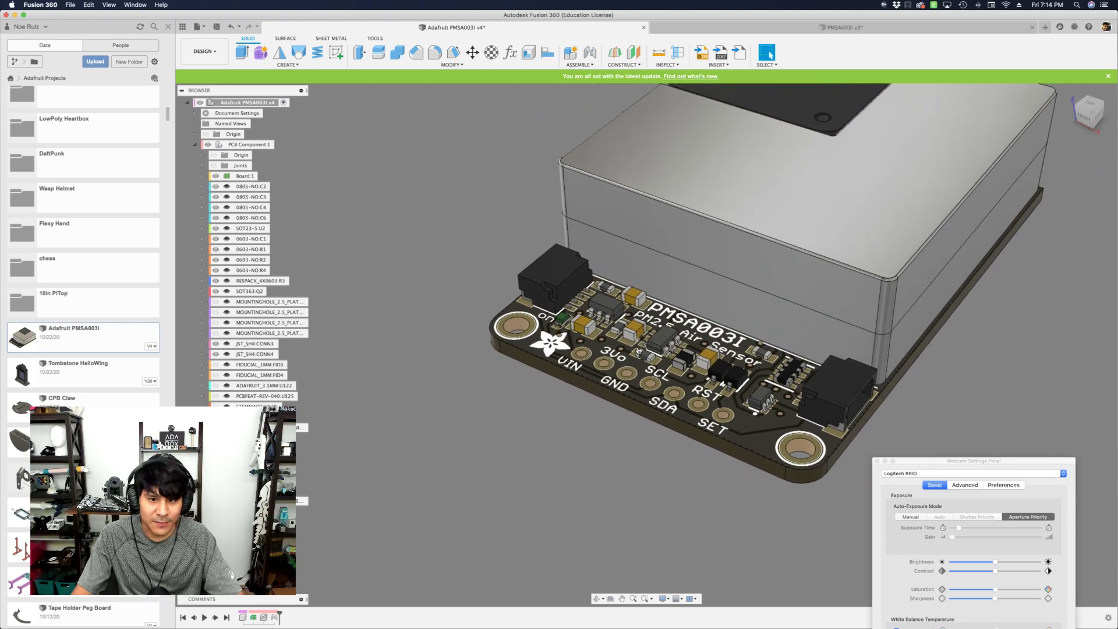
pyautogui.keyDown('shift'); pyautogui.moveTo(638, 349); pyautogui.dragTo(546, 264, button='middle'); pyautogui.keyUp('shift')
pyautogui.scroll(3, 514, 270)
# - In the PMSA003I v3 design, clear the selection and orbit the sensor body to its other side
pyautogui.click(679, 30)
pyautogui.click(452, 193)
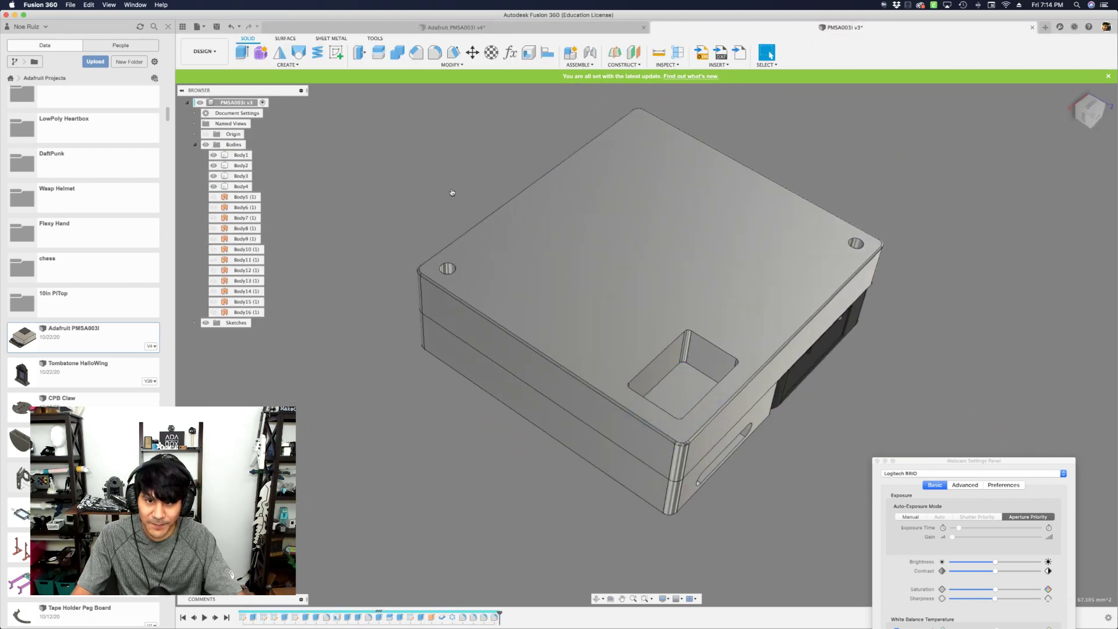
pyautogui.keyDown('shift'); pyautogui.moveTo(452, 193); pyautogui.dragTo(681, 347, button='middle'); pyautogui.keyUp('shift')
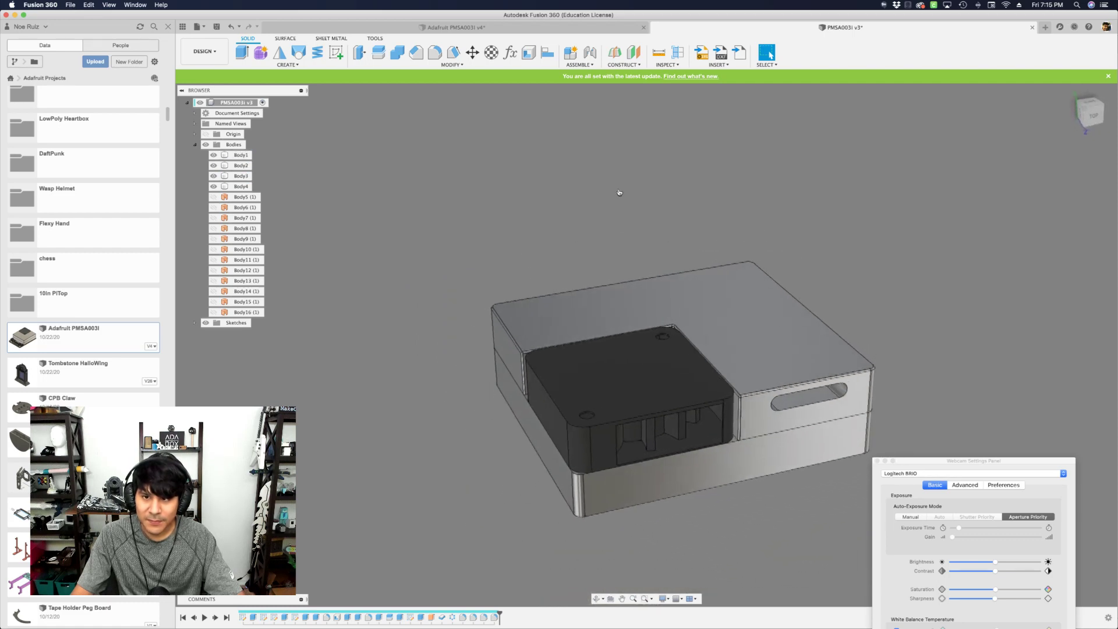
# - Back in the PMSA003I v4 assembly, hide the sensor body to expose the PCB
pyautogui.click(550, 28)
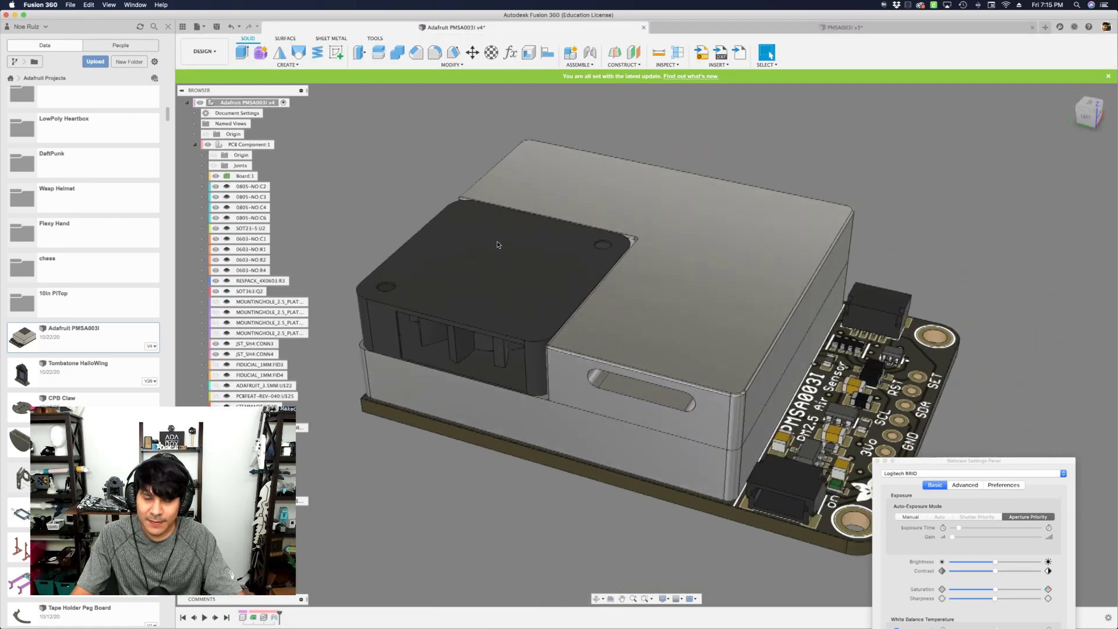
pyautogui.keyDown('shift'); pyautogui.moveTo(497, 245); pyautogui.dragTo(402, 203, button='middle'); pyautogui.keyUp('shift')
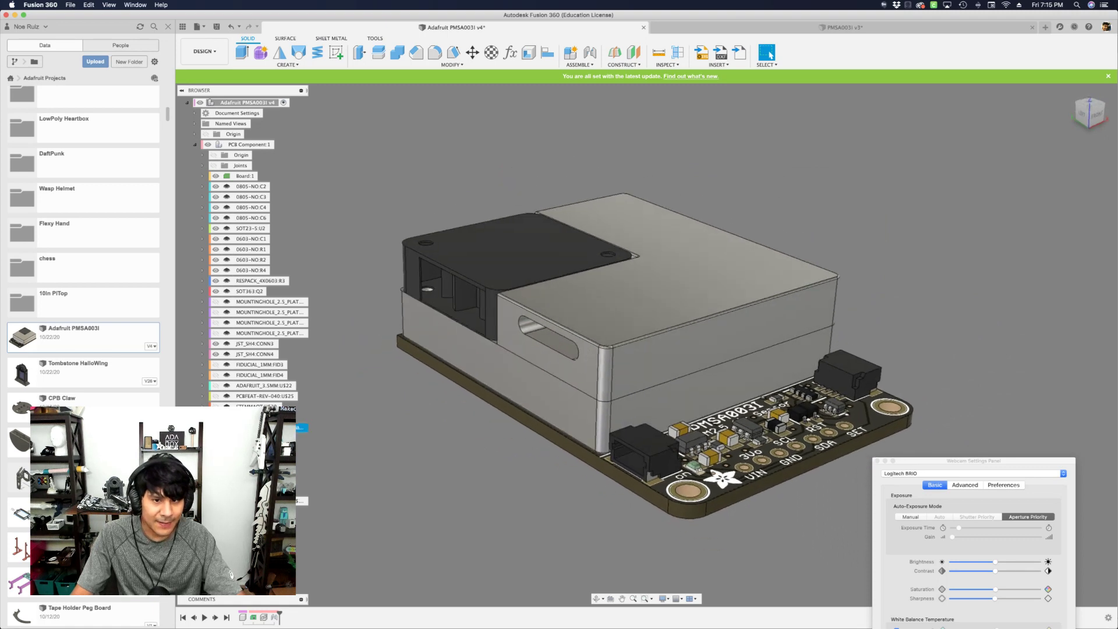
pyautogui.click(519, 321)
pyautogui.press('v')
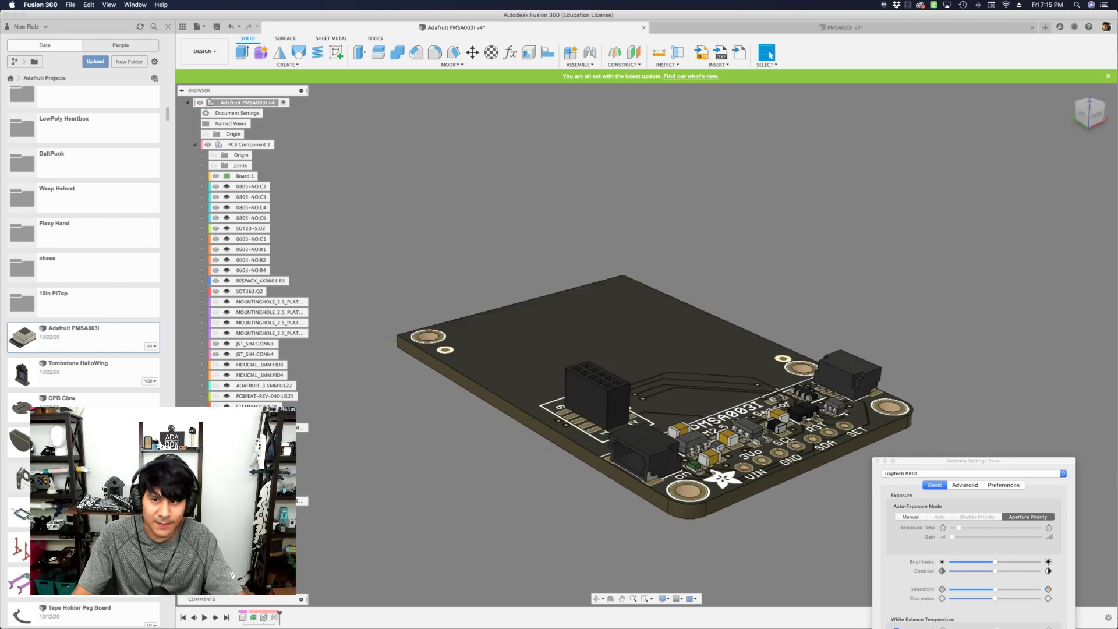
# - Orbit around the 2x4 header on the bare board, then show the sensor body again
pyautogui.keyDown('shift'); pyautogui.moveTo(518, 322); pyautogui.dragTo(602, 415, button='middle'); pyautogui.keyUp('shift')
pyautogui.scroll(5, 602, 415)
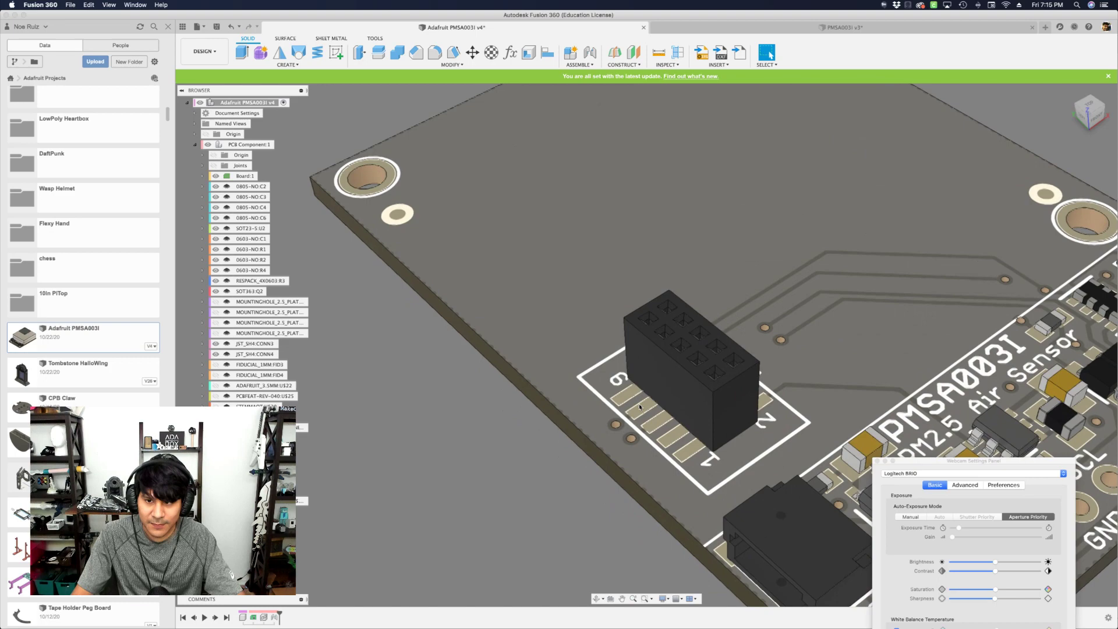
pyautogui.keyDown('shift'); pyautogui.moveTo(673, 335); pyautogui.dragTo(571, 300, button='middle'); pyautogui.keyUp('shift')
pyautogui.scroll(-6, 414, 314)
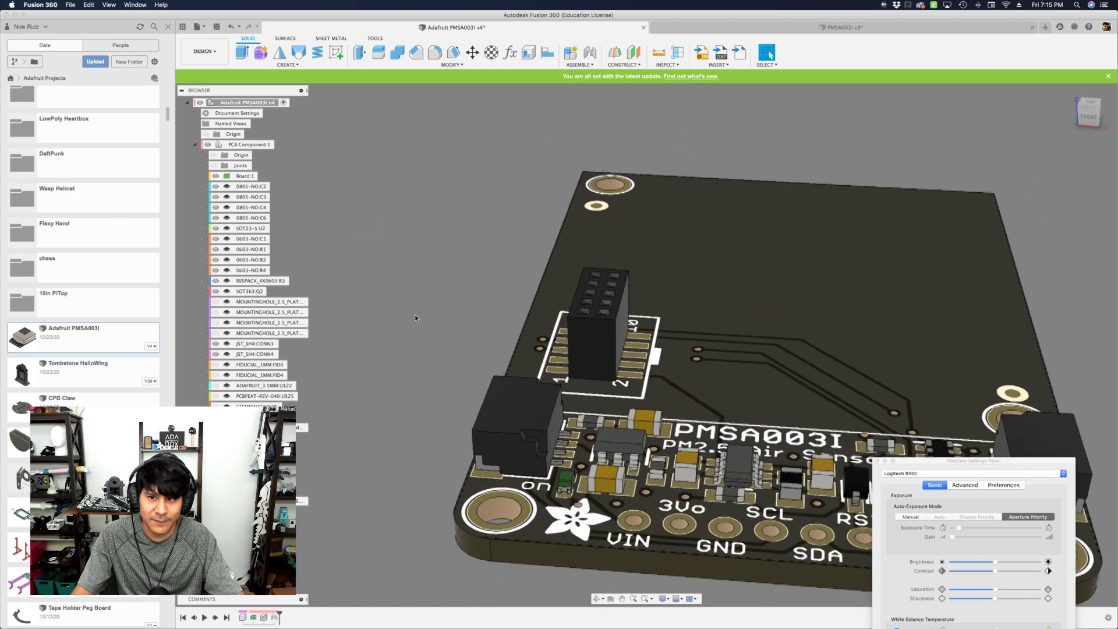
pyautogui.keyDown('shift'); pyautogui.moveTo(575, 402); pyautogui.dragTo(415, 394, button='middle'); pyautogui.keyUp('shift')
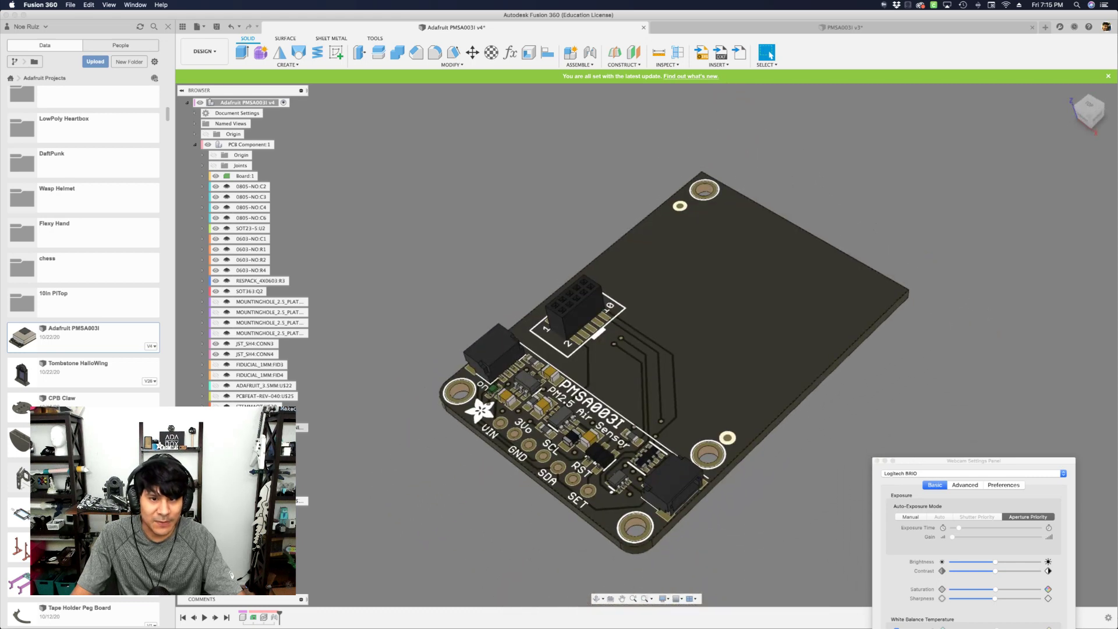
pyautogui.keyDown('shift'); pyautogui.moveTo(583, 373); pyautogui.dragTo(587, 377, button='middle'); pyautogui.keyUp('shift')
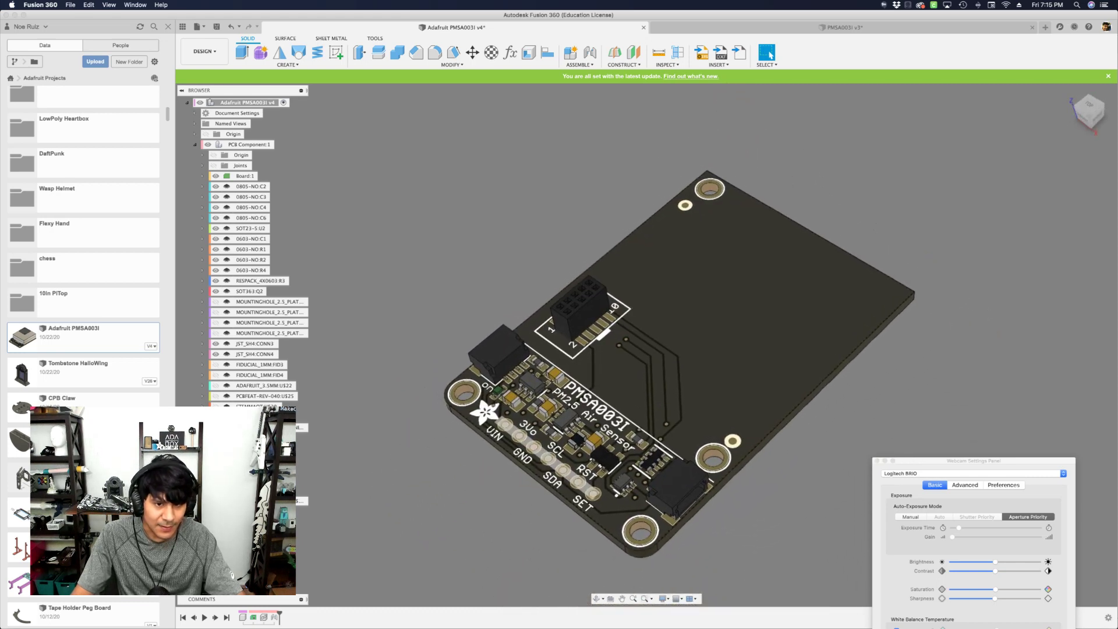
pyautogui.click(208, 532)
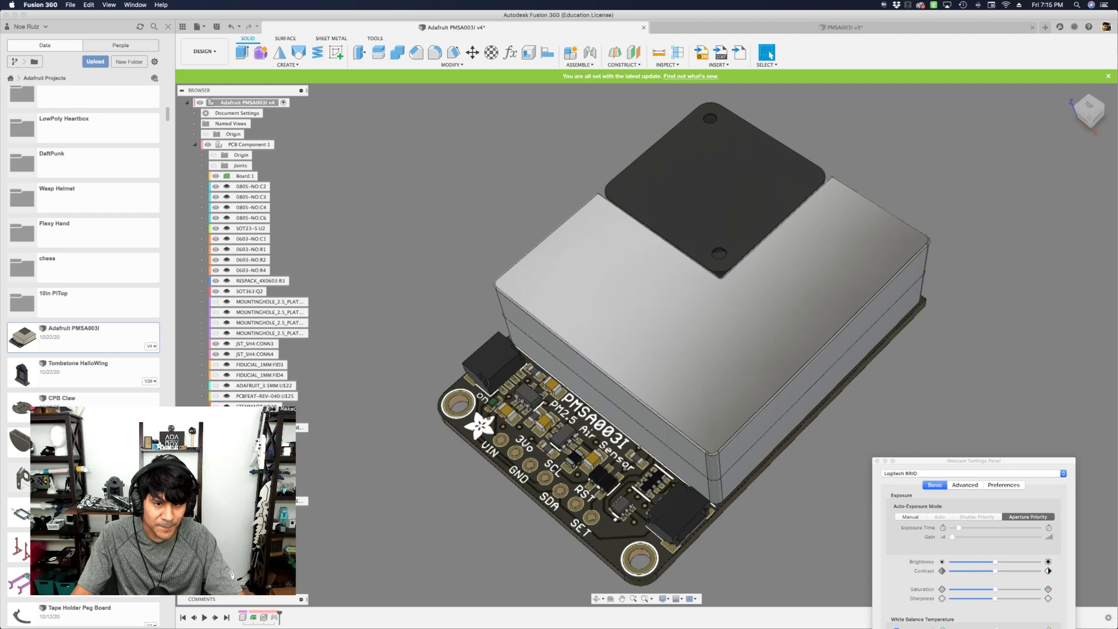
pyautogui.keyDown('shift'); pyautogui.moveTo(409, 354); pyautogui.dragTo(585, 334, button='middle'); pyautogui.keyUp('shift')
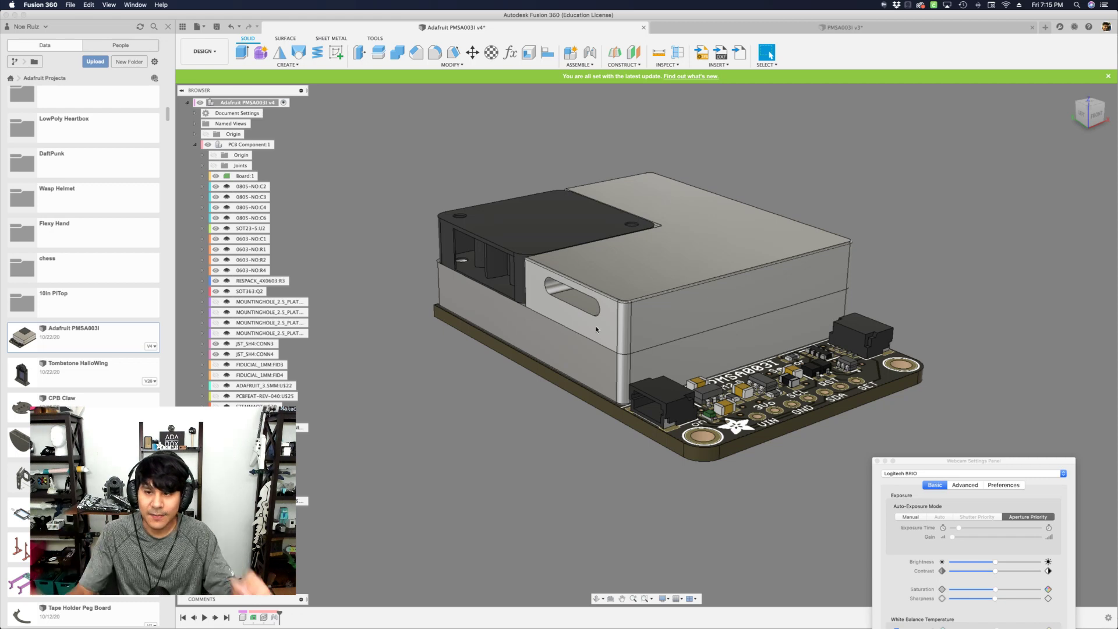
pyautogui.keyDown('shift'); pyautogui.moveTo(723, 395); pyautogui.dragTo(466, 414, button='middle'); pyautogui.keyUp('shift')
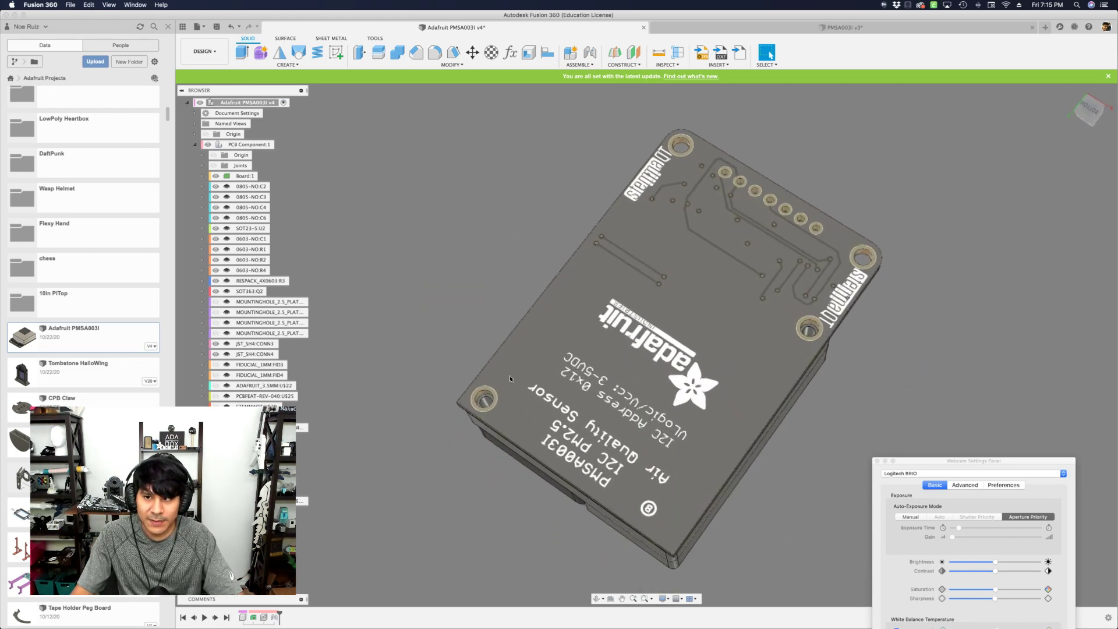
pyautogui.scroll(5, 433, 423)
pyautogui.keyDown('shift'); pyautogui.moveTo(724, 367); pyautogui.dragTo(878, 372, button='middle'); pyautogui.keyUp('shift')
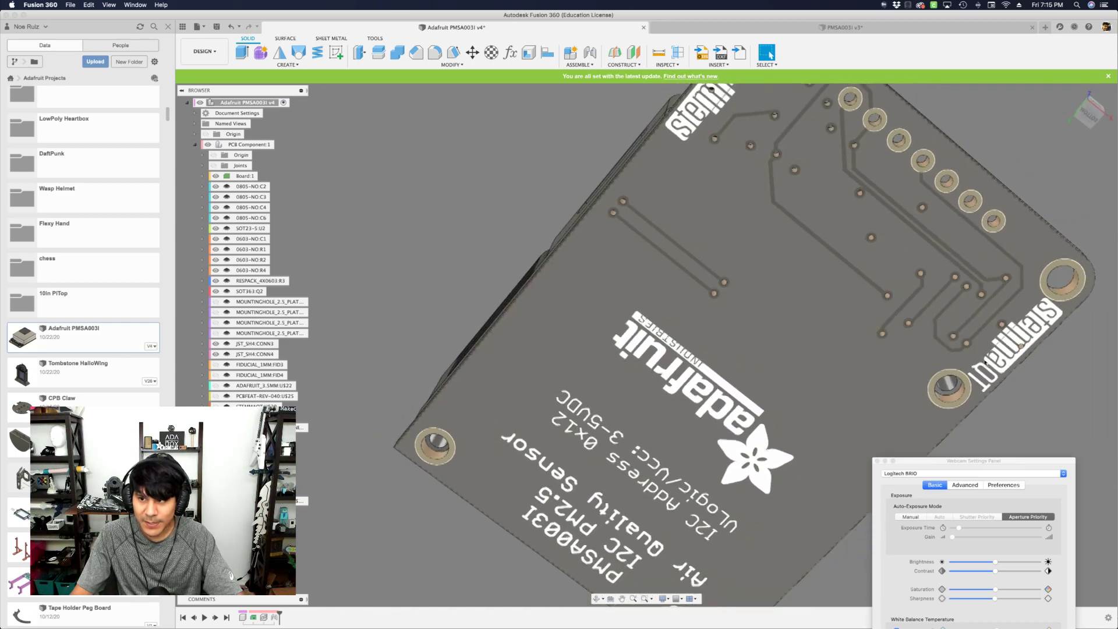
pyautogui.scroll(-3, 961, 390)
pyautogui.keyDown('shift'); pyautogui.moveTo(961, 390); pyautogui.dragTo(920, 366, button='middle'); pyautogui.keyUp('shift')
pyautogui.scroll(4, 910, 341)
pyautogui.scroll(-4, 920, 366)
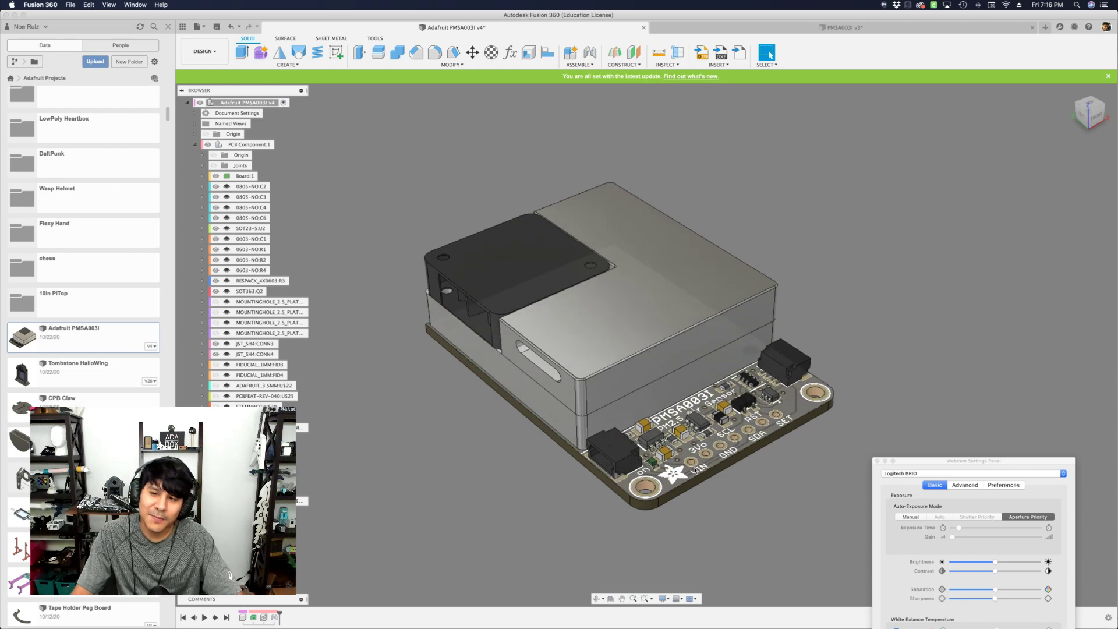
pyautogui.scroll(3, 612, 492)
pyautogui.scroll(3, 471, 391)
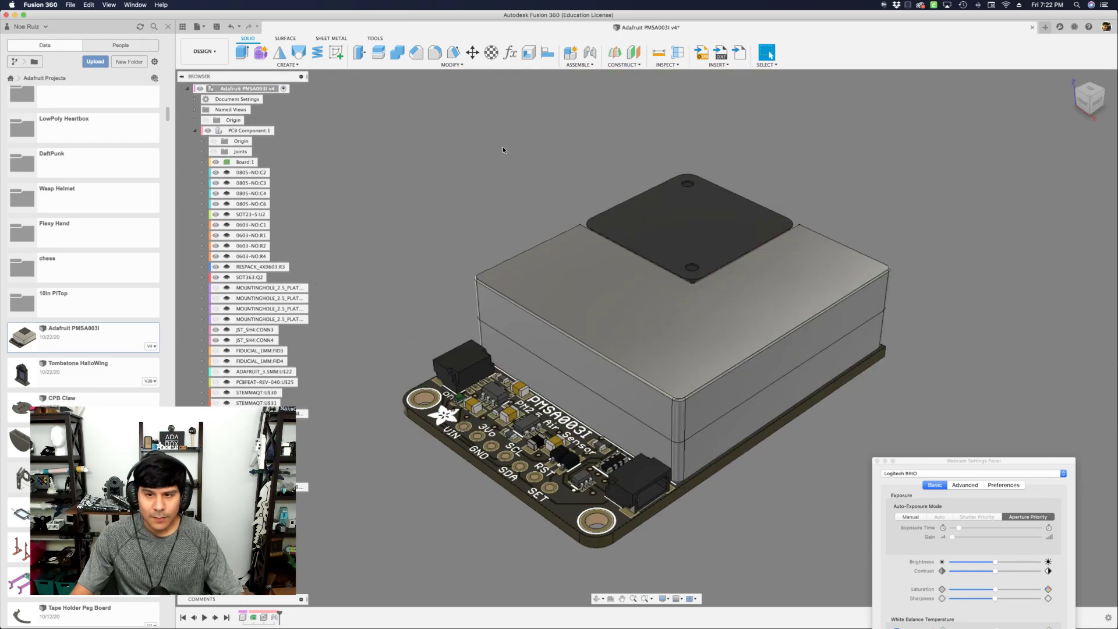
# - Hide the sensor body and zoom in on the bare board's 10-pin socket
pyautogui.keyDown('shift'); pyautogui.moveTo(502, 149); pyautogui.dragTo(607, 304, button='middle'); pyautogui.keyUp('shift')
pyautogui.click(606, 304)
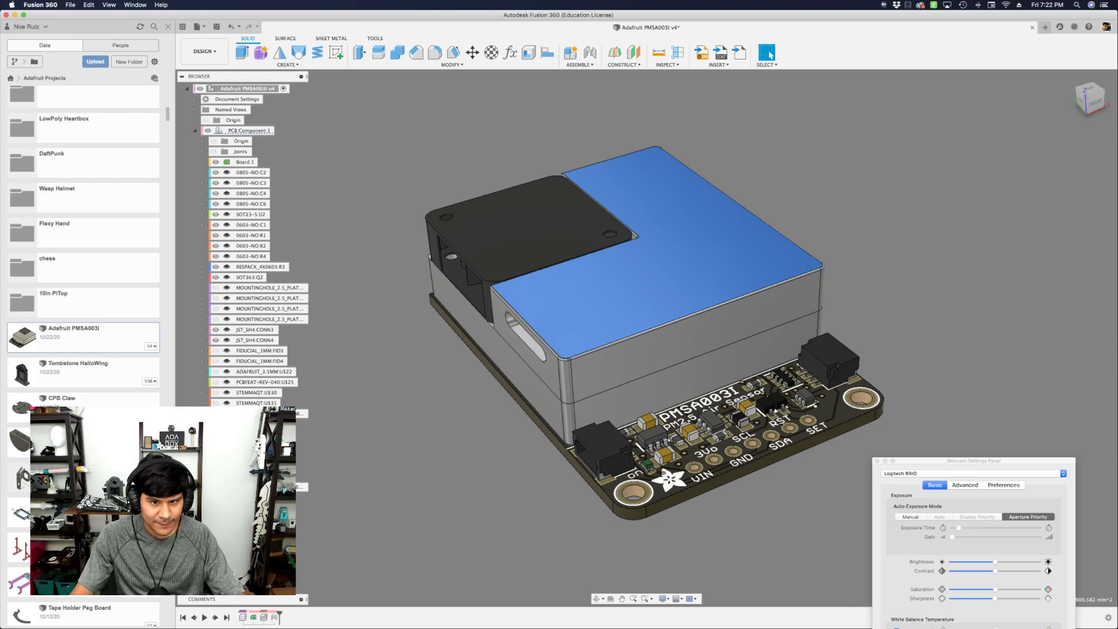
pyautogui.click(385, 479)
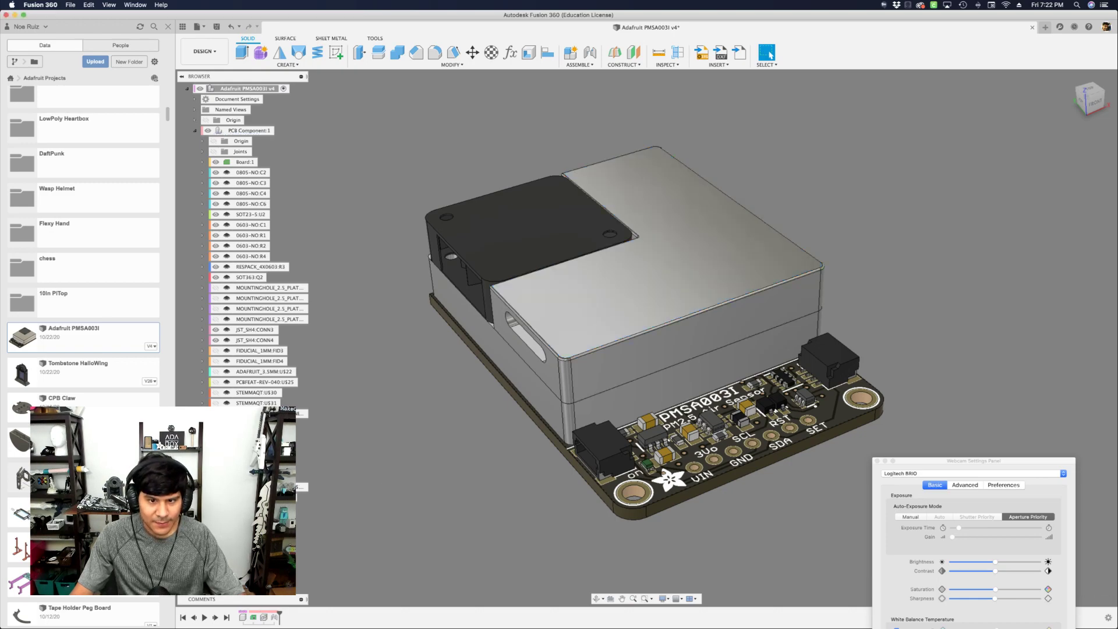
pyautogui.click(208, 497)
pyautogui.scroll(7, 603, 366)
pyautogui.keyDown('shift'); pyautogui.moveTo(653, 385); pyautogui.dragTo(561, 396, button='middle'); pyautogui.keyUp('shift')
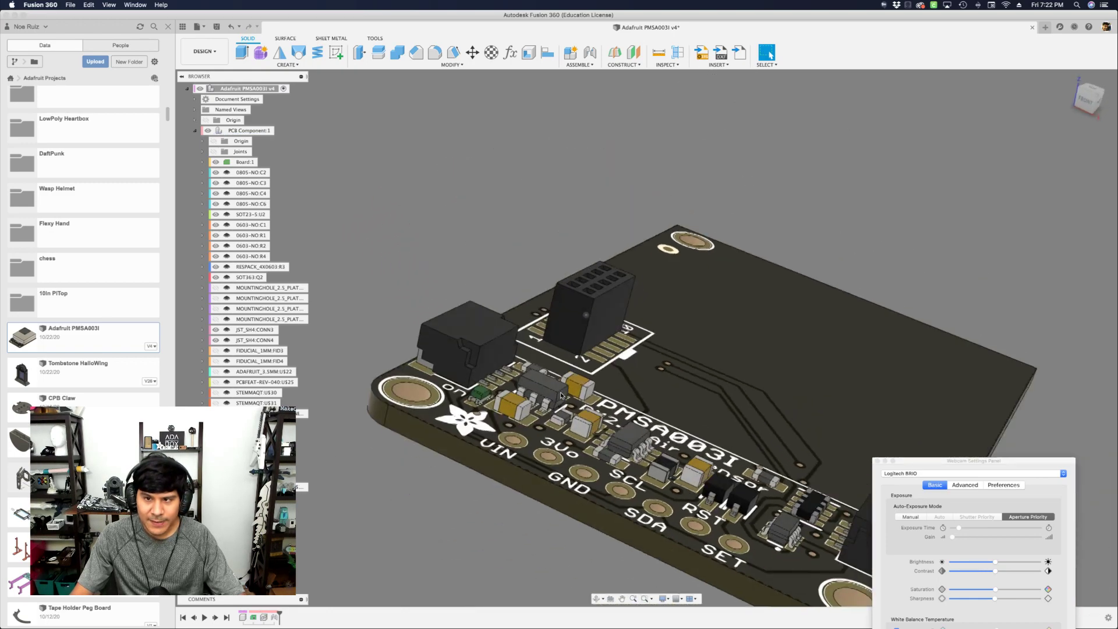
pyautogui.scroll(10, 561, 395)
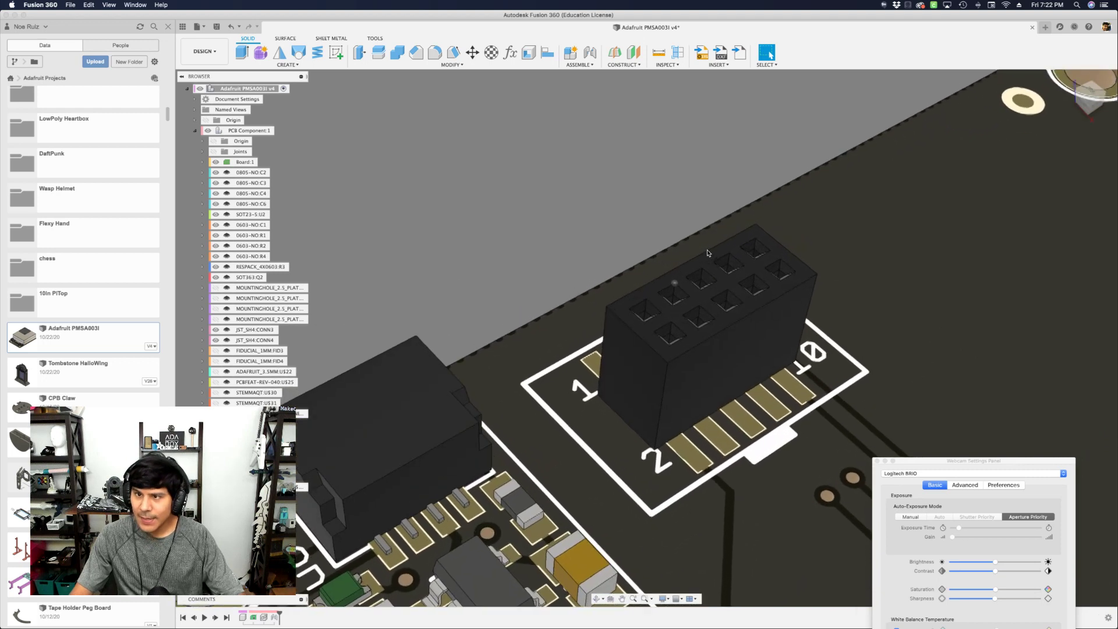
pyautogui.scroll(-5, 708, 253)
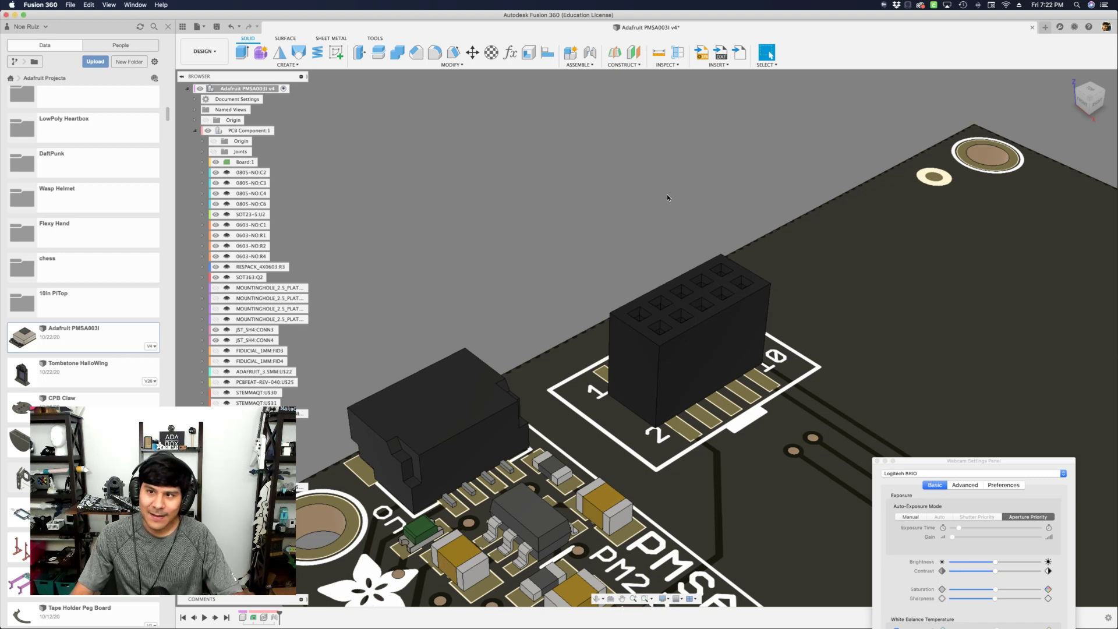
pyautogui.write('s')
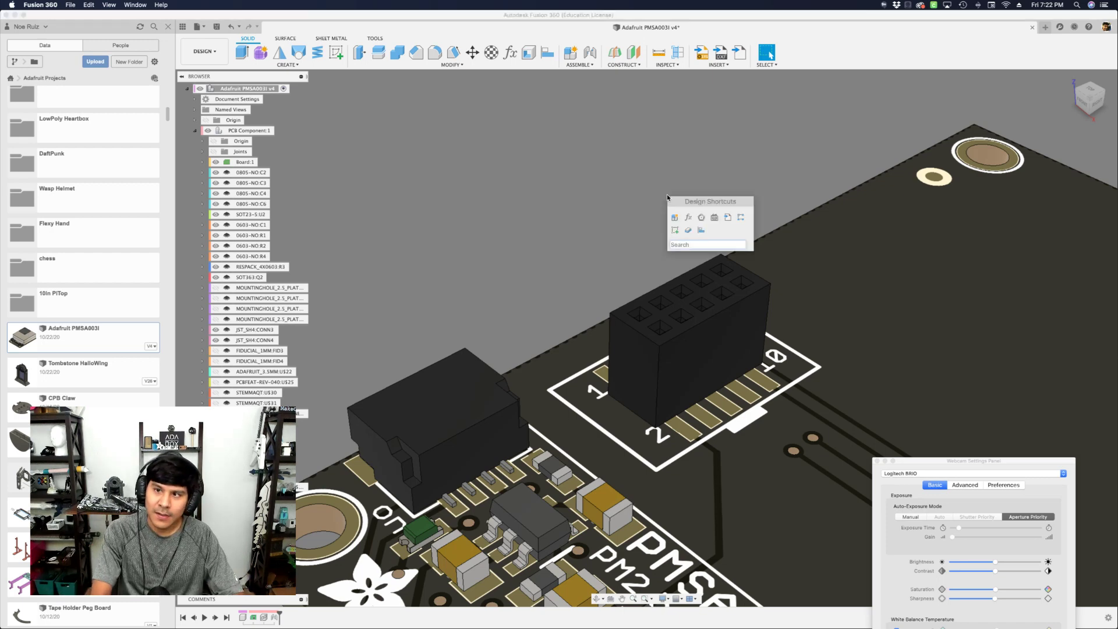
pyautogui.write('pack')
pyautogui.press('Down')
pyautogui.press('Return')
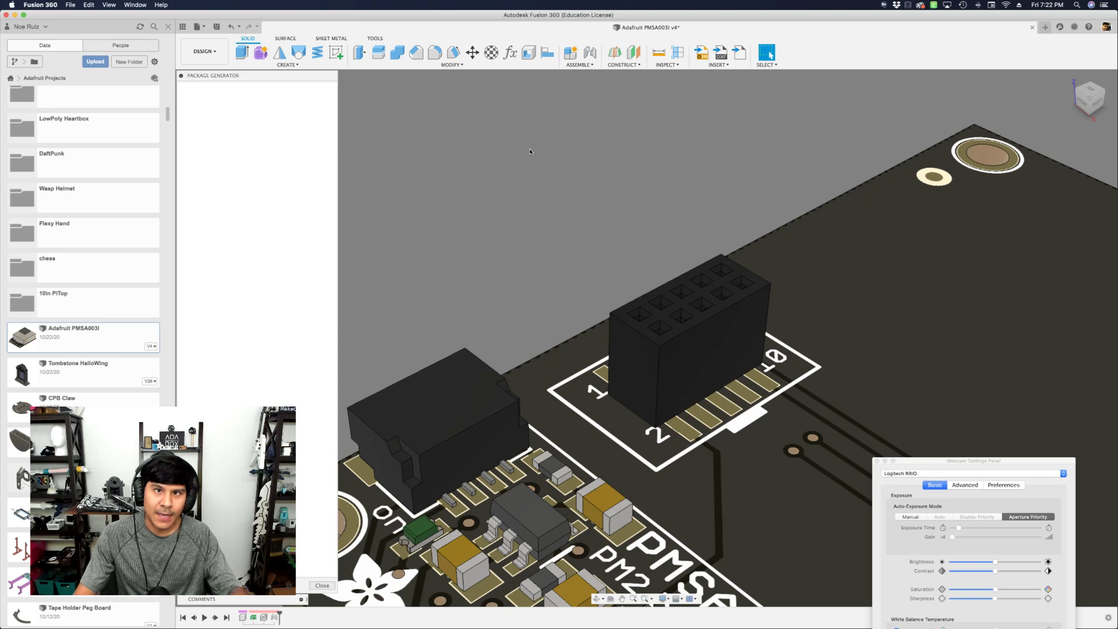
pyautogui.moveTo(254, 77); pyautogui.dragTo(450, 106)
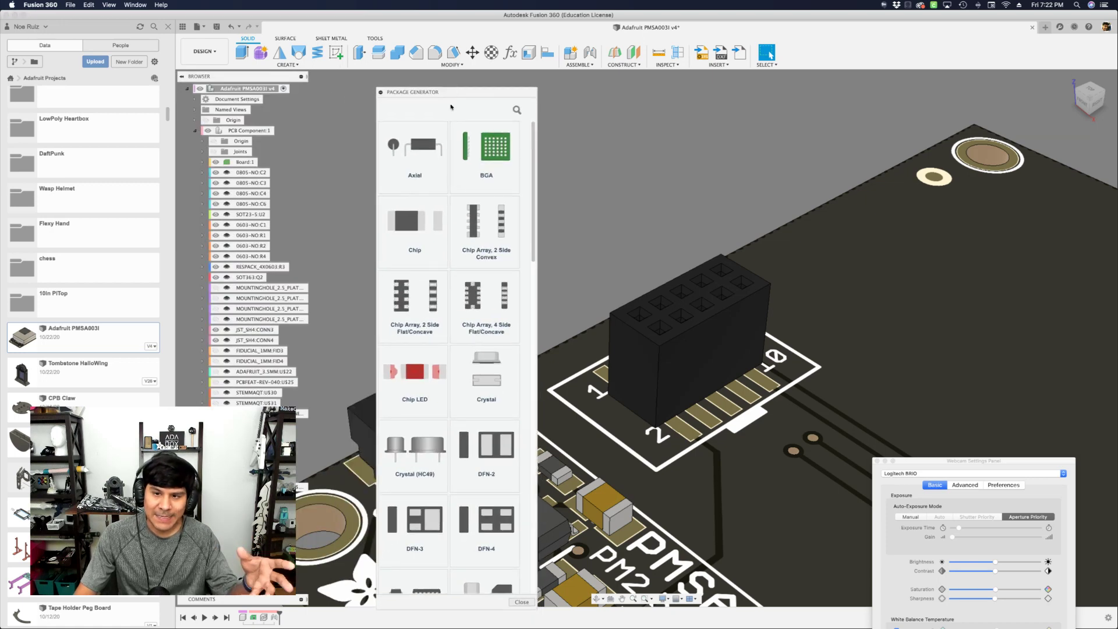
pyautogui.scroll(-10, 426, 273)
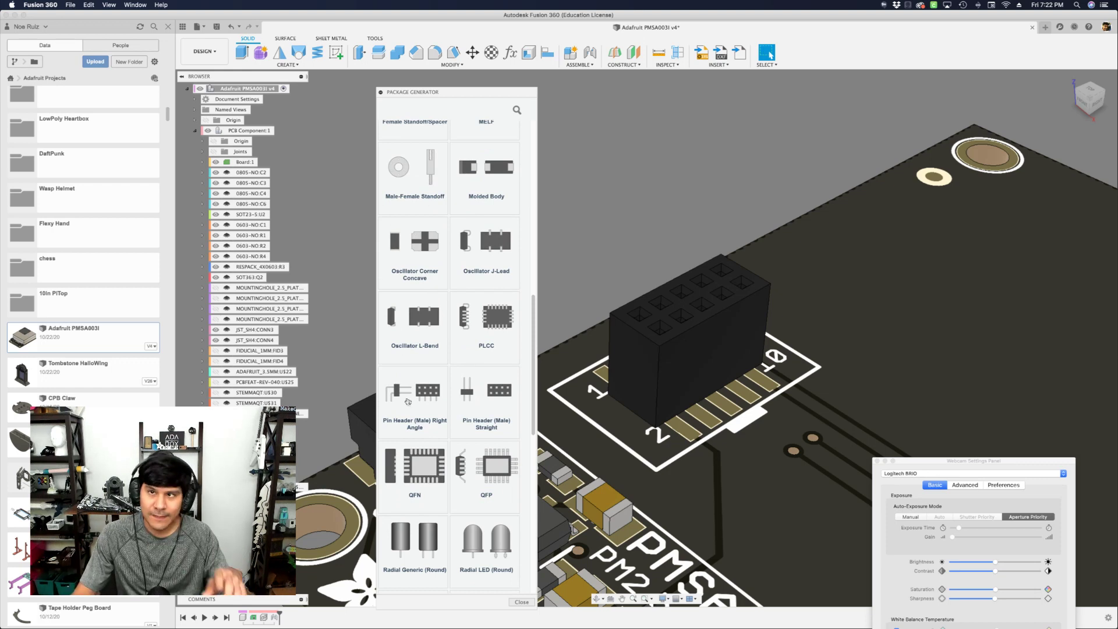
pyautogui.click(522, 602)
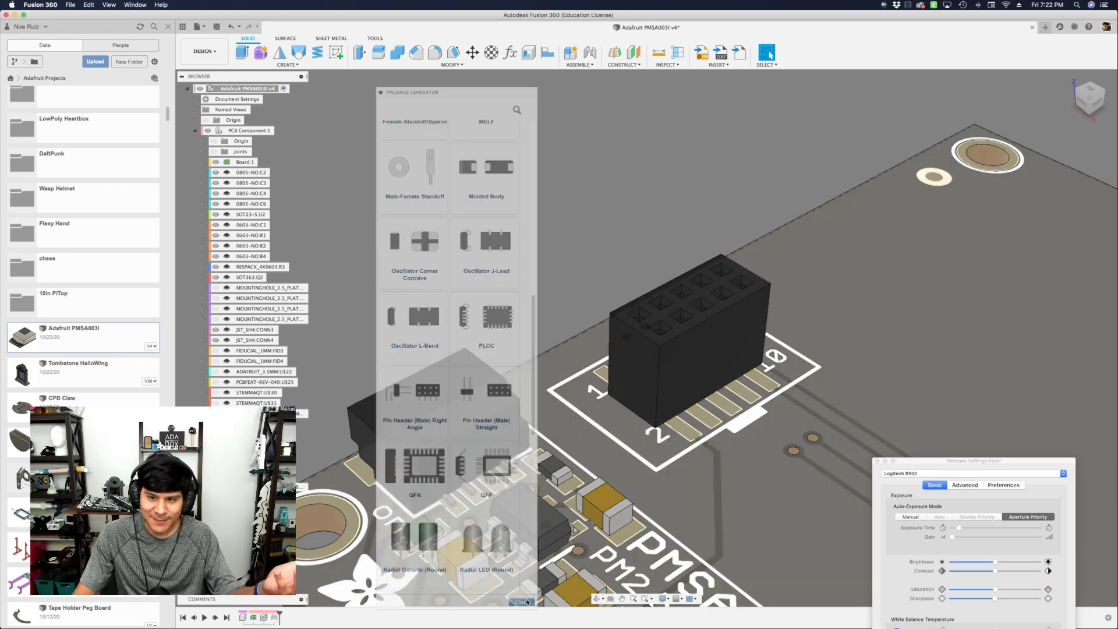
pyautogui.scroll(-2, 573, 247)
pyautogui.scroll(-5, 573, 248)
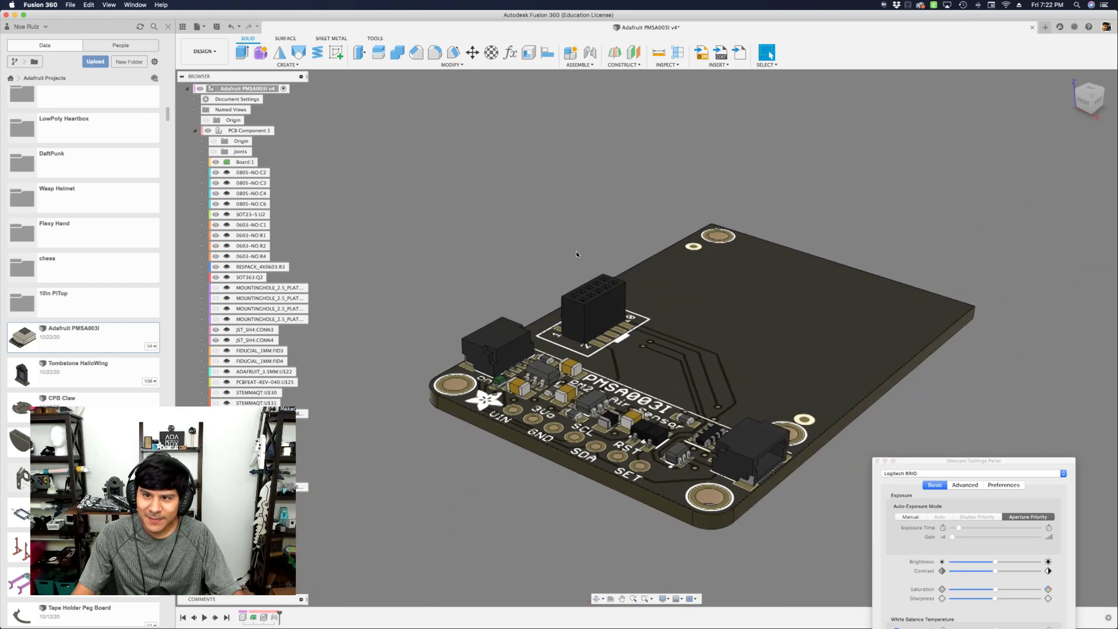
# - Tilt the view to show the whole board, then create a New Electronics Library from the File menu
pyautogui.scroll(2, 575, 250)
pyautogui.keyDown('shift'); pyautogui.moveTo(576, 251); pyautogui.dragTo(591, 286, button='middle'); pyautogui.keyUp('shift')
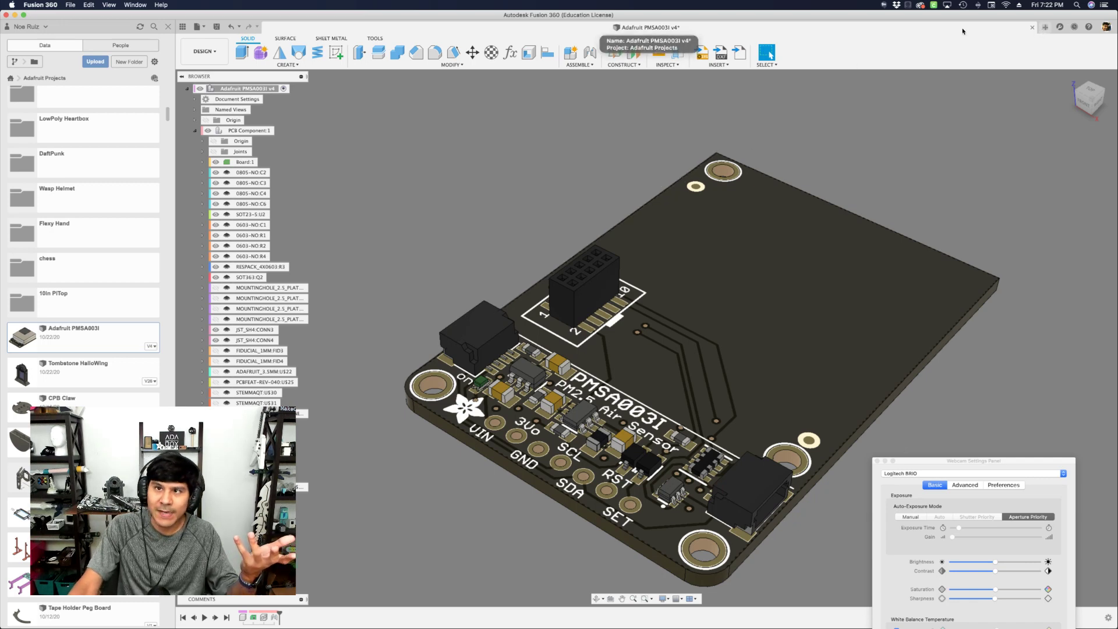
pyautogui.click(198, 27)
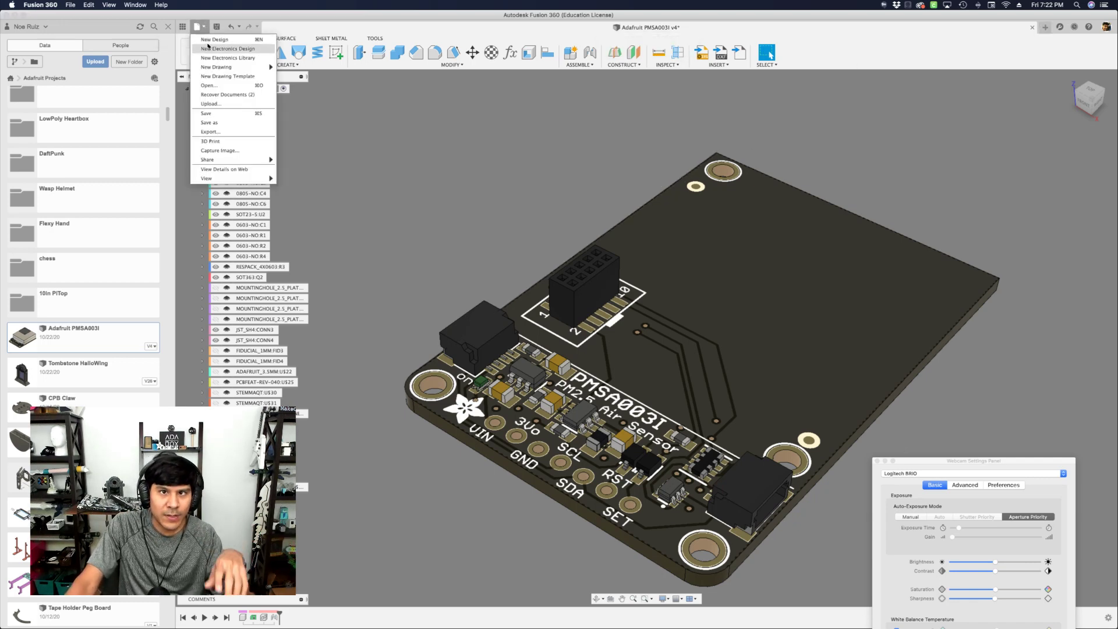
pyautogui.click(222, 59)
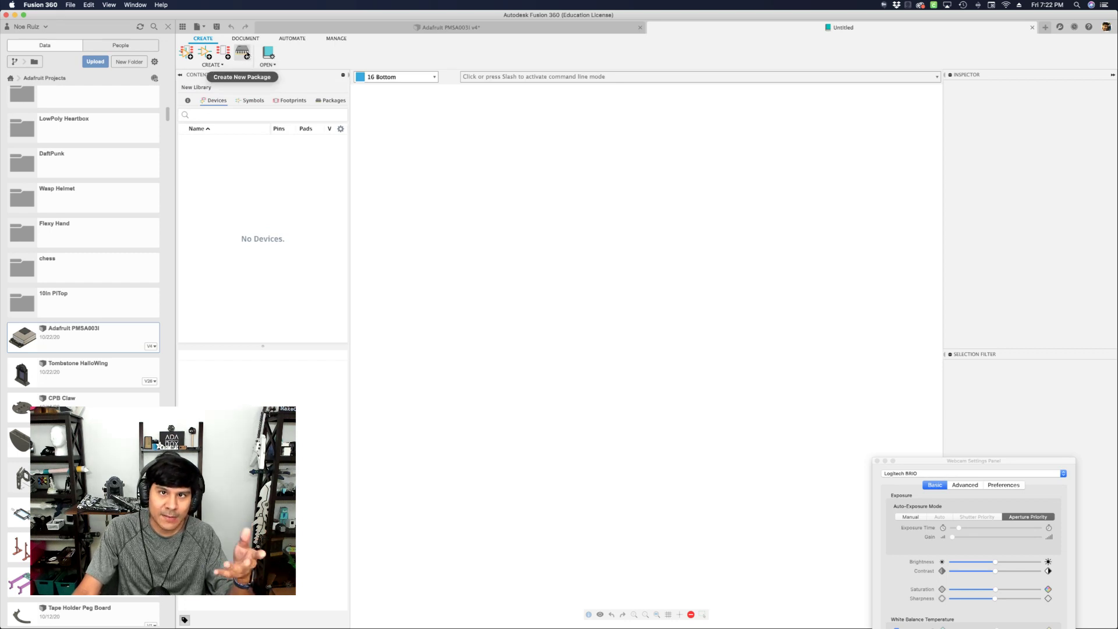
# - Create a new 3D package and browse the Package Generator catalogue down to the Receptacle Header types
pyautogui.click(242, 54)
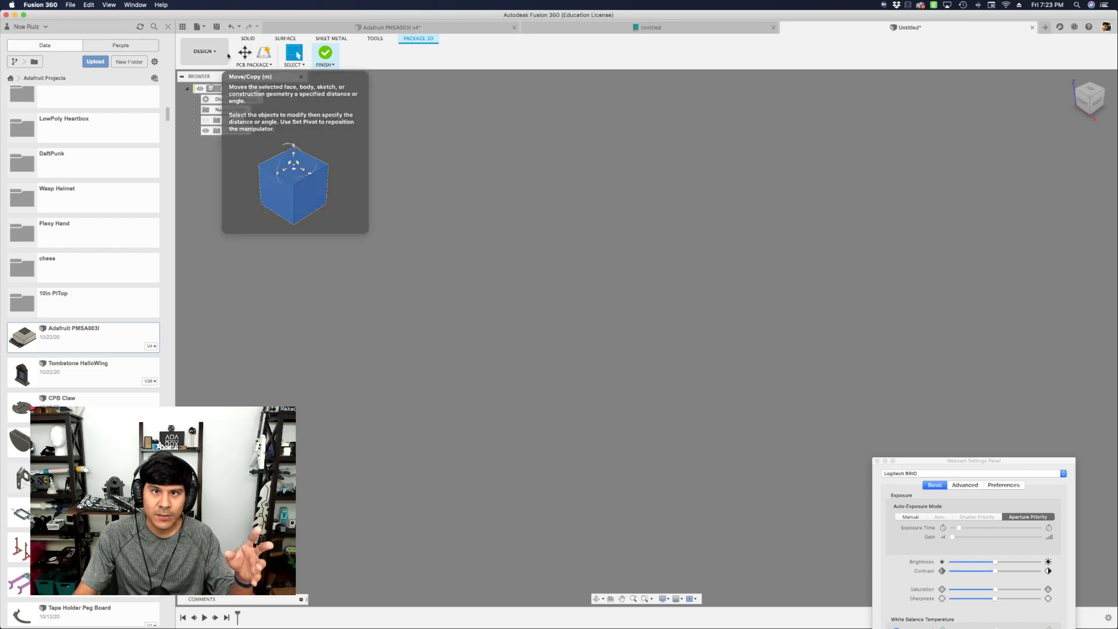
pyautogui.click(263, 58)
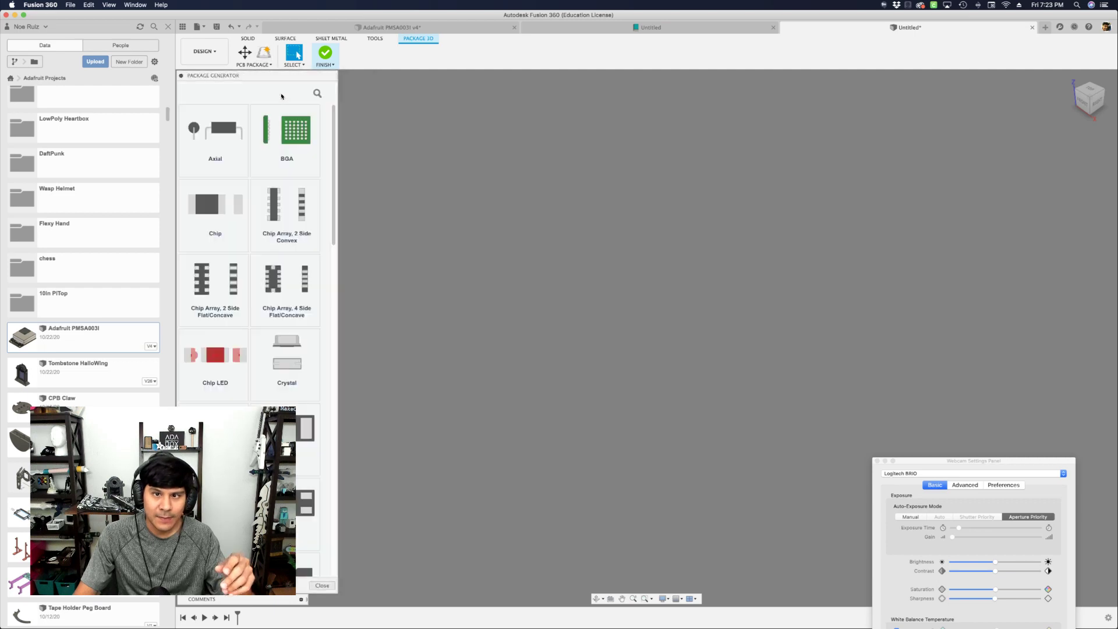
pyautogui.scroll(-10, 277, 243)
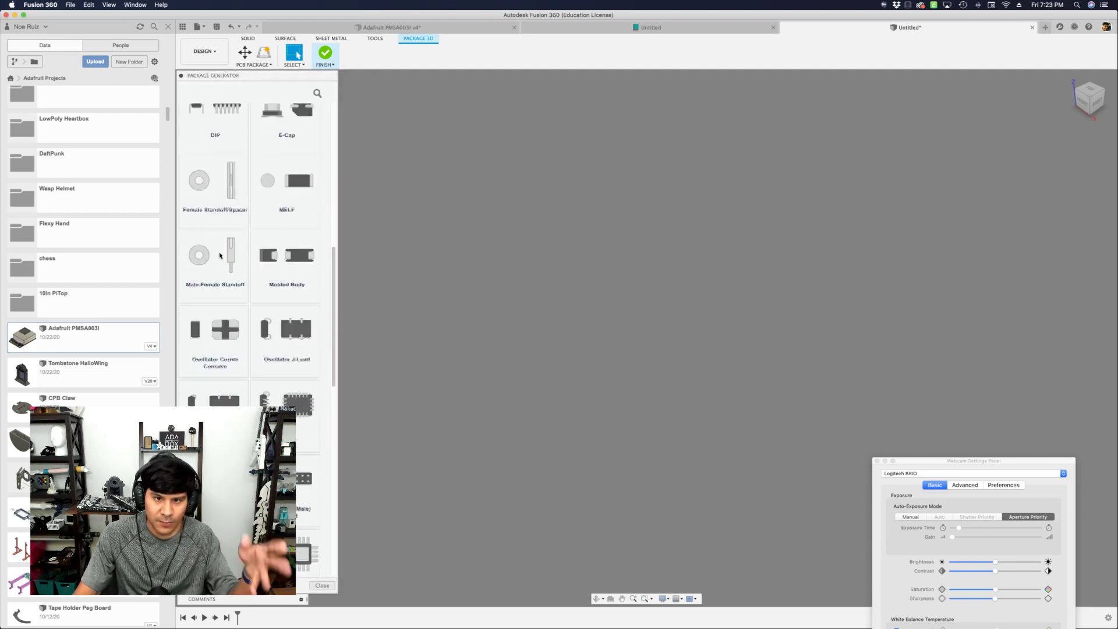
pyautogui.scroll(-2, 219, 255)
pyautogui.scroll(-2, 227, 265)
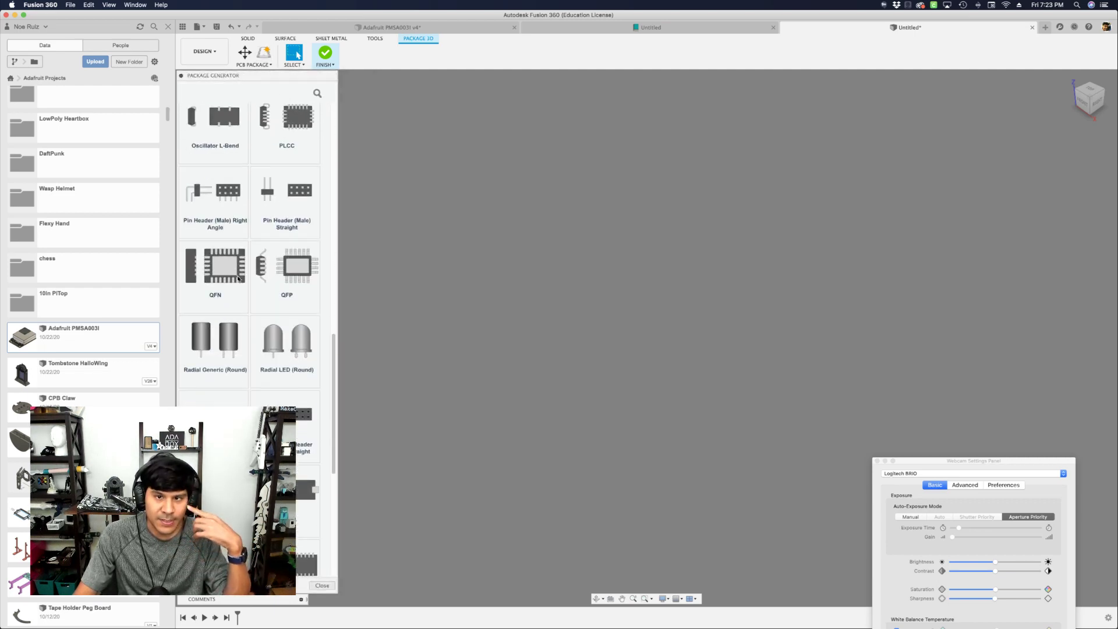
pyautogui.scroll(-1, 243, 287)
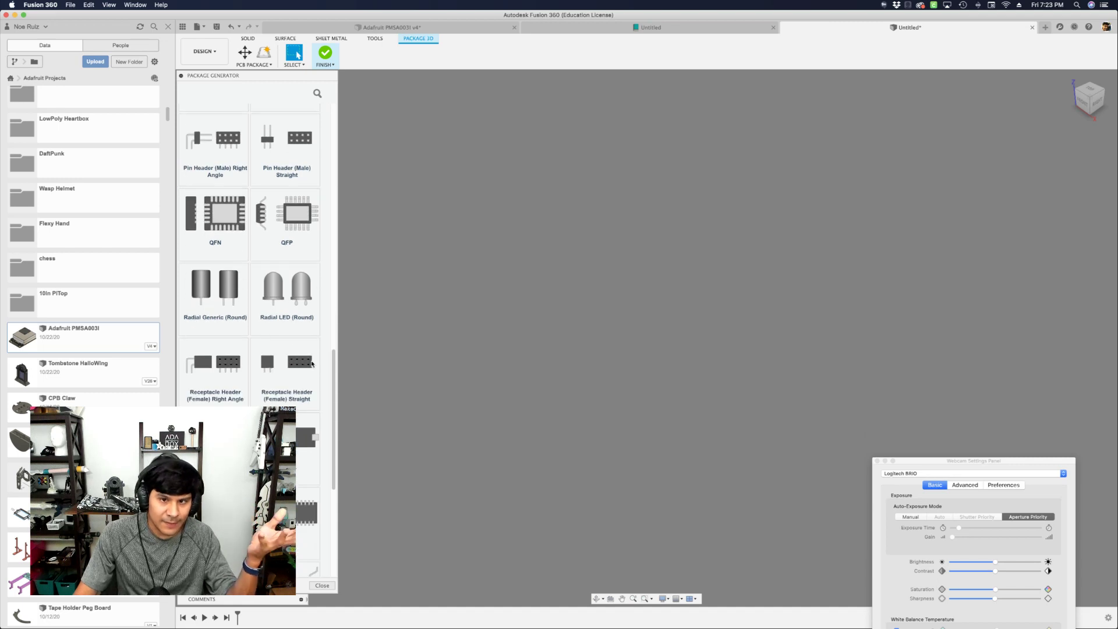
# - Build a straight female receptacle header, 2 rows by 4 columns at 2.54 mm pitch, and orbit to a lower side view
pyautogui.click(309, 363)
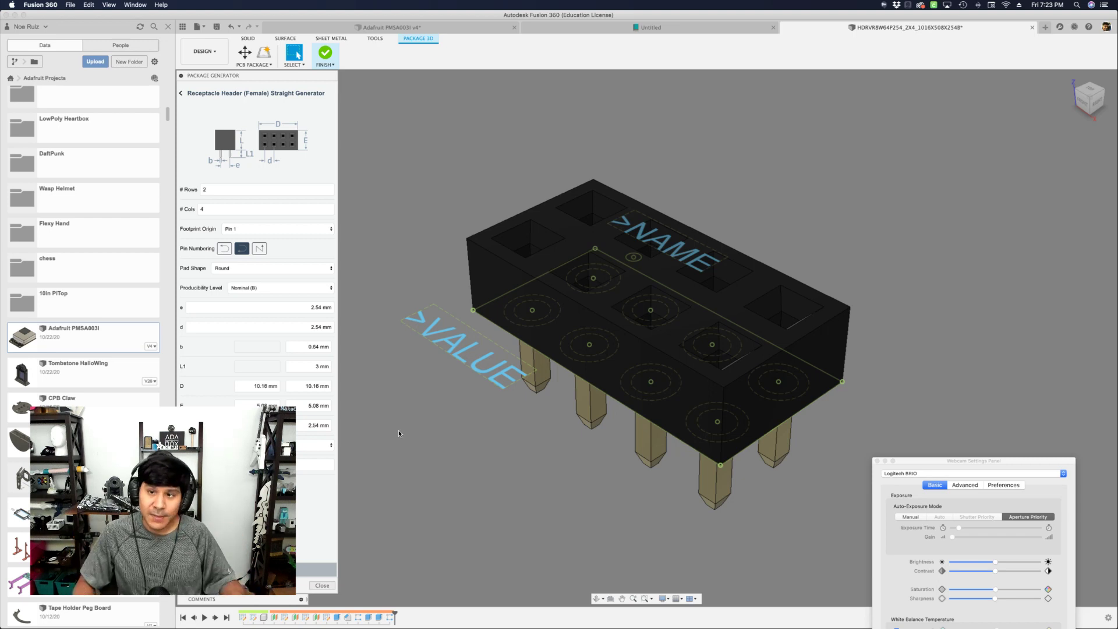
pyautogui.keyDown('shift'); pyautogui.moveTo(532, 415); pyautogui.dragTo(601, 259, button='middle'); pyautogui.keyUp('shift')
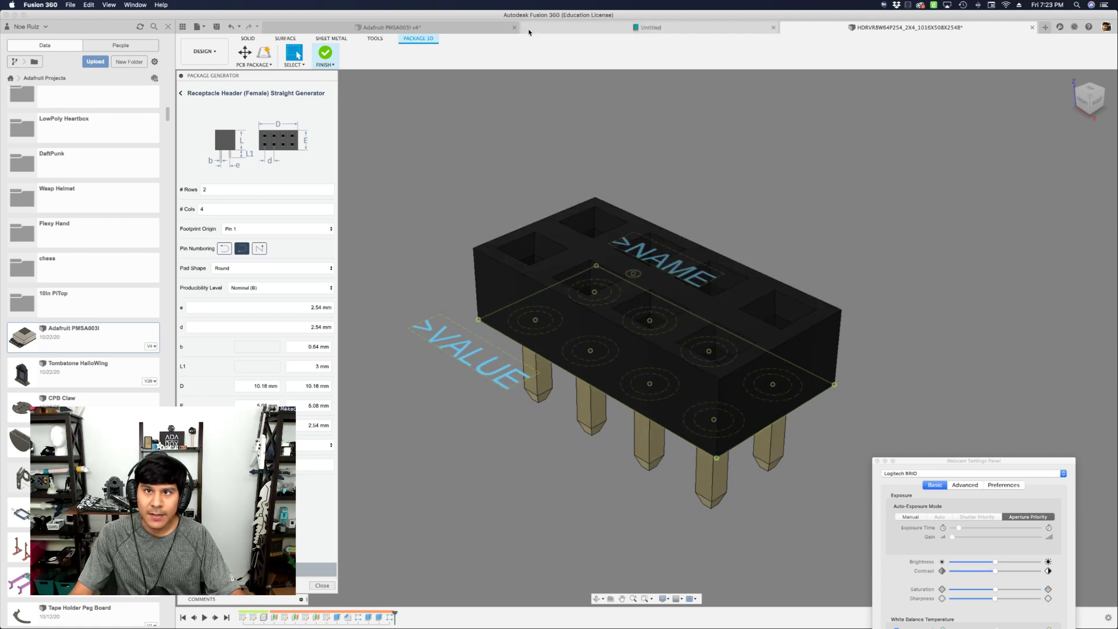